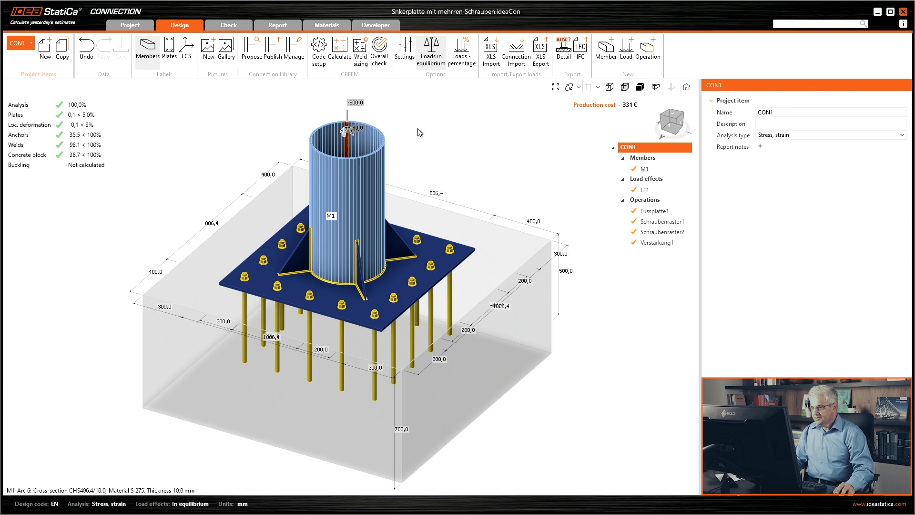
Switch to a top-down view and sketch lines along the base plate's anchor columns and rows
left_click(673, 117)
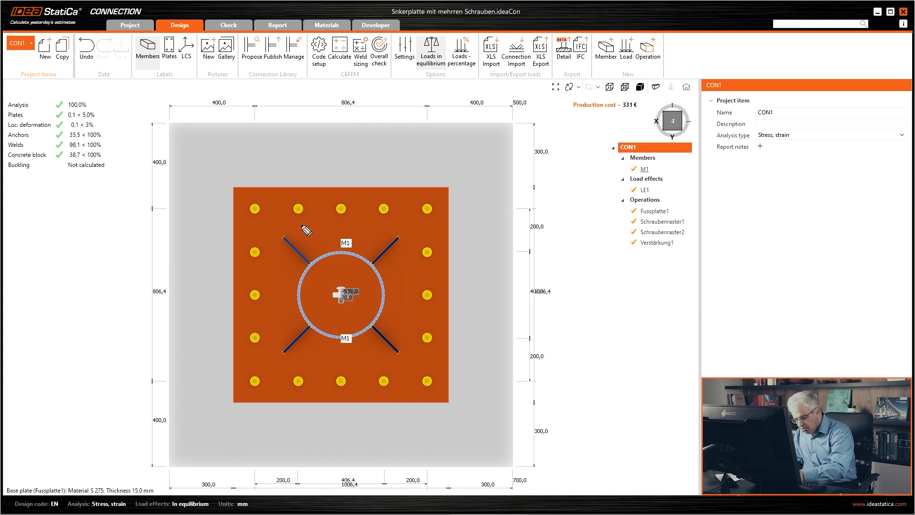
left_click_drag(299, 199, 291, 392)
left_click_drag(344, 198, 344, 221)
left_click_drag(351, 255, 351, 385)
left_click_drag(389, 208, 390, 371)
left_click_drag(442, 249, 237, 247)
left_click_drag(435, 300, 231, 299)
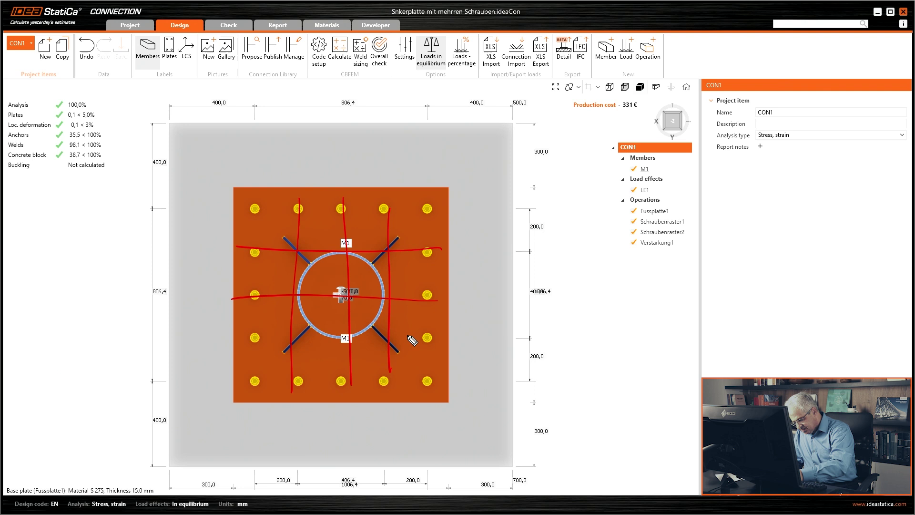
left_click_drag(438, 338, 231, 341)
Circle the anchor crossing points and the top, bottom, left and right anchor rows, then clear the sketch
mouse_move(294, 250)
left_mouse_down()
mouse_move(305, 261)
mouse_move(299, 295)
mouse_move(353, 298)
left_mouse_up()
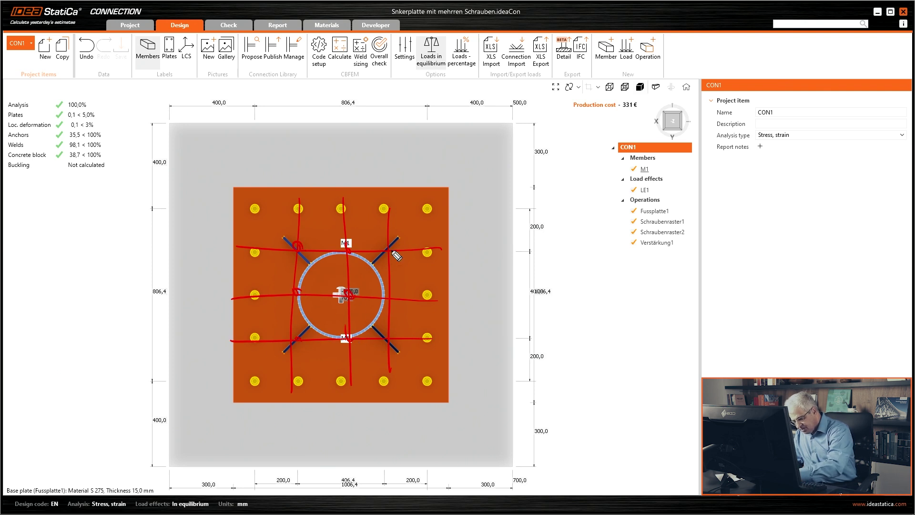
left_click(391, 301)
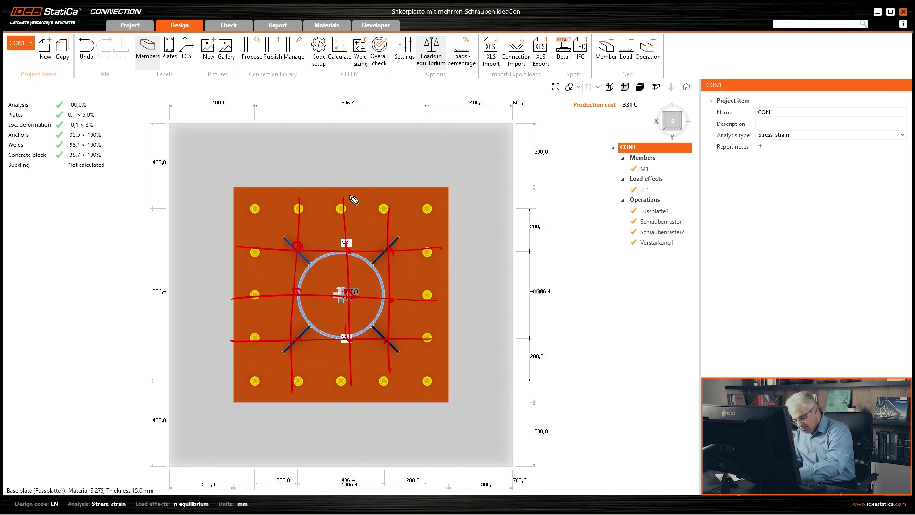
mouse_move(434, 194)
left_mouse_down()
mouse_move(384, 221)
mouse_move(242, 209)
mouse_move(377, 185)
left_mouse_up()
mouse_move(301, 361)
left_mouse_down()
mouse_move(431, 396)
mouse_move(248, 388)
left_mouse_up()
left_click_drag(264, 245, 248, 255)
mouse_move(432, 230)
left_mouse_down()
mouse_move(416, 352)
mouse_move(448, 243)
left_mouse_up()
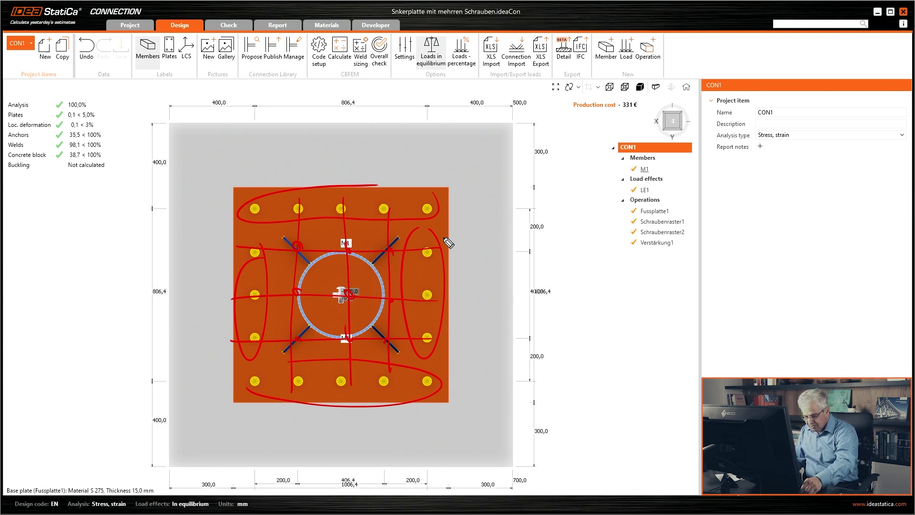
key("Escape")
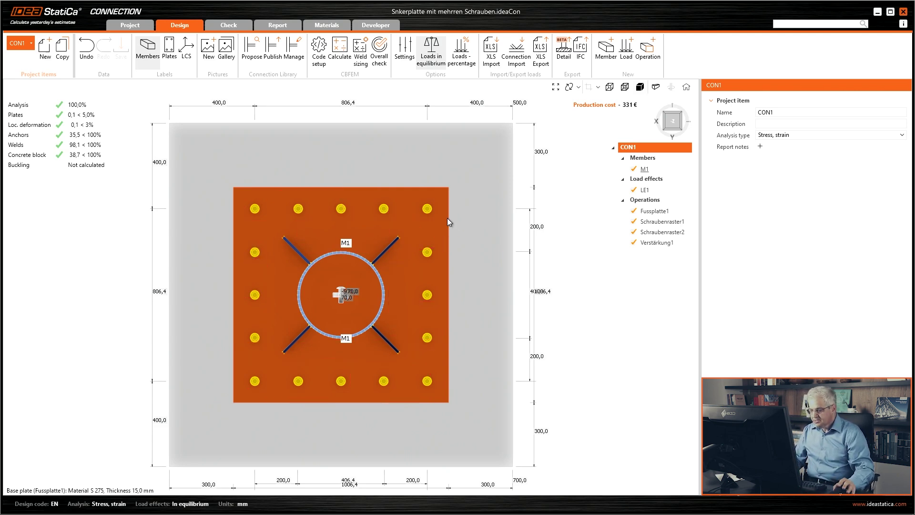
Open the base plate in the plate editor, close it, and orbit back to a perspective view
right_click(340, 305)
left_click(356, 312)
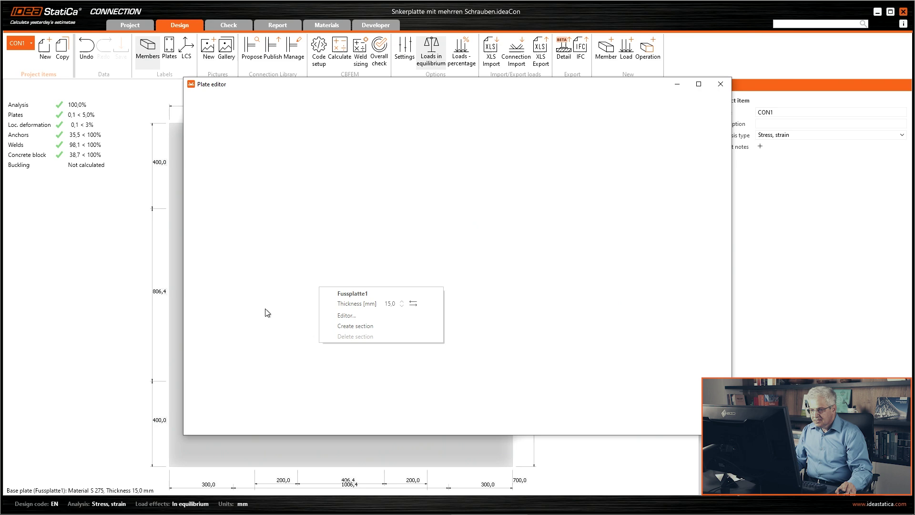
left_click(720, 84)
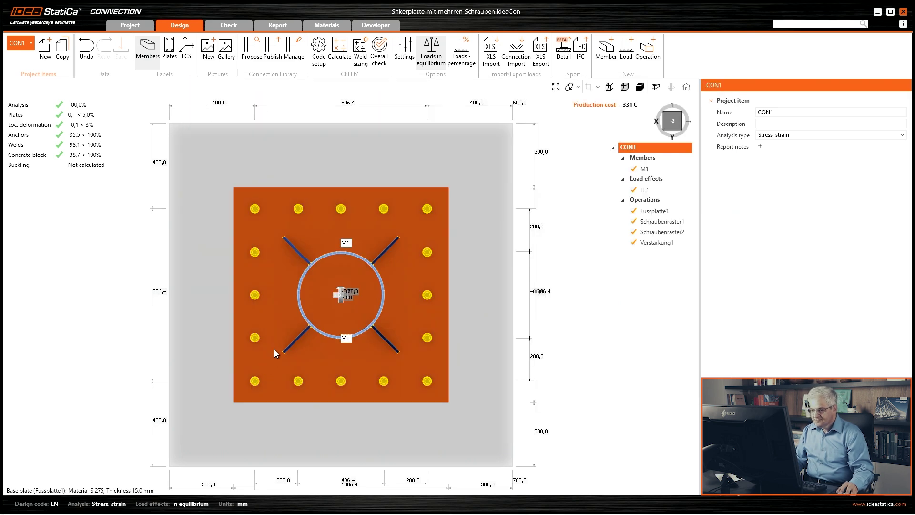
right_click(285, 342)
right_click_drag(293, 321, 235, 274)
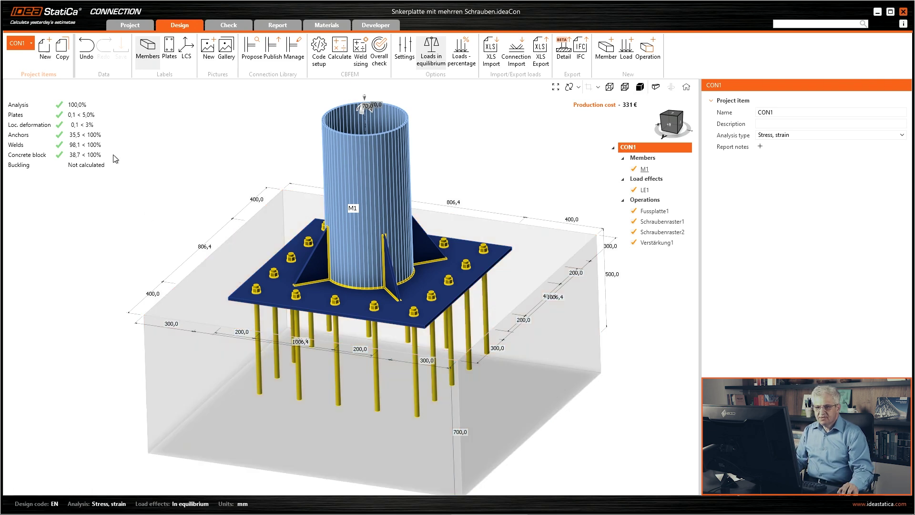
Copy the connection as CON2 and select its four operations
left_click(63, 49)
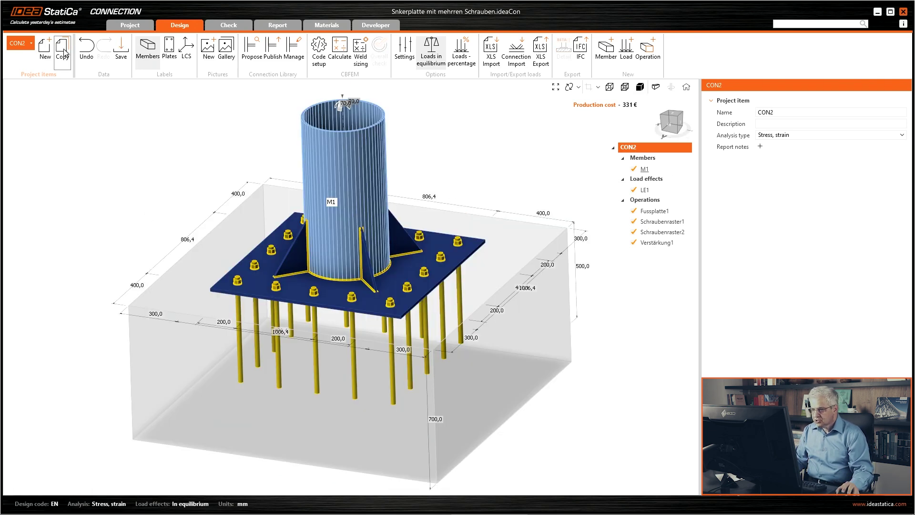
left_click(660, 211)
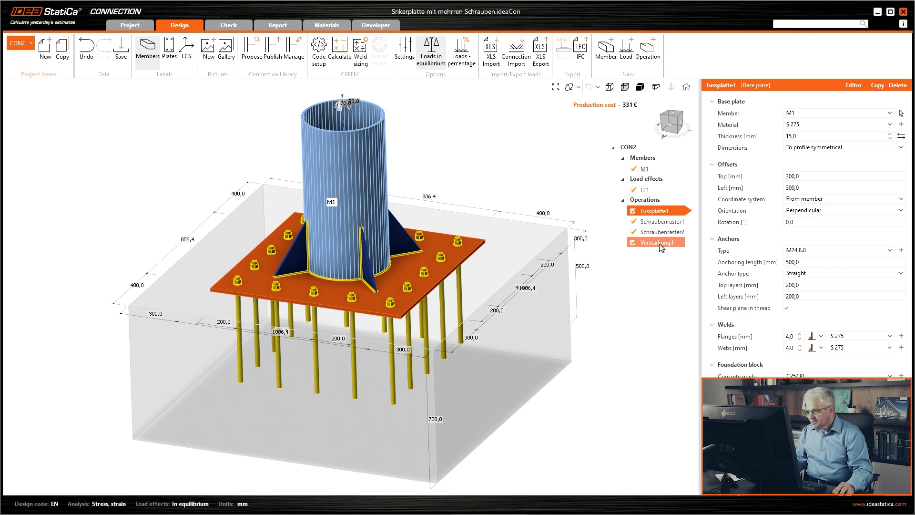
left_click(660, 243, "shift")
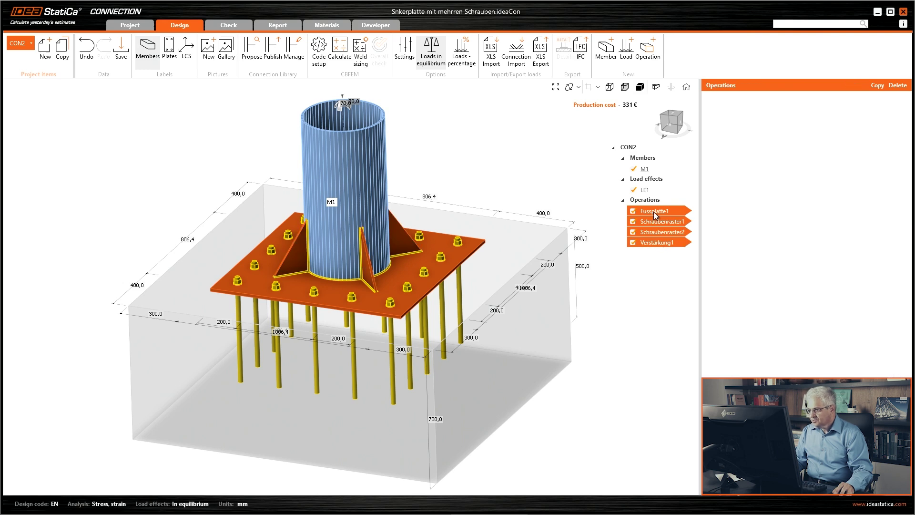
left_click(644, 201)
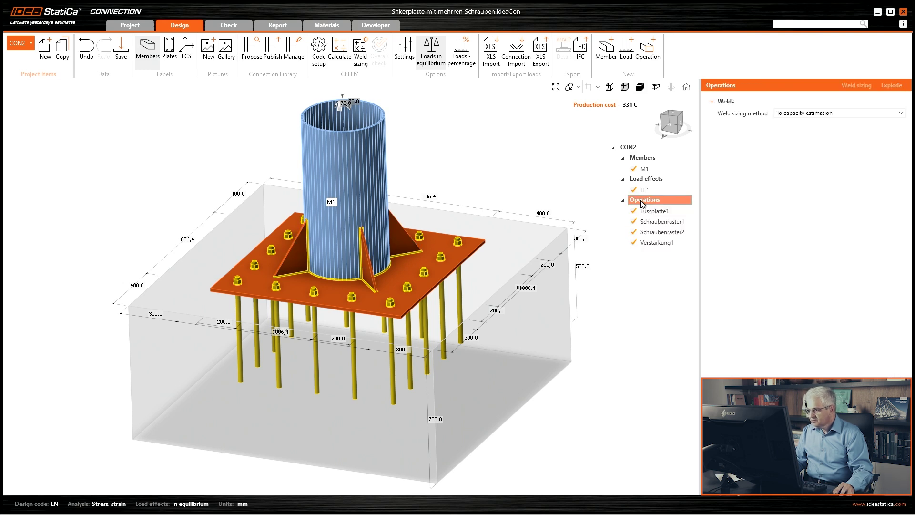
Delete Fussplatte1, Schraubenraster1, Schraubenraster2 and Verstärkung1, leaving the bare tube column M1
right_click(658, 211)
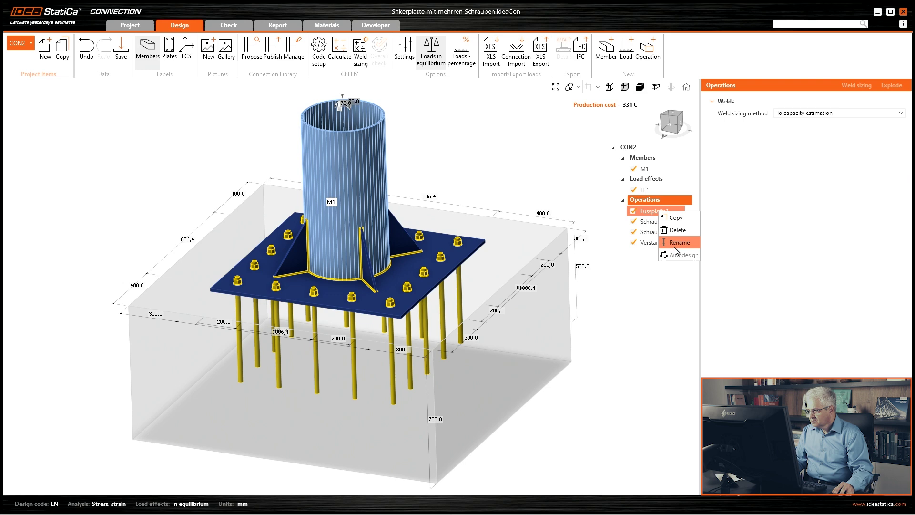
left_click(676, 231)
right_click(660, 211)
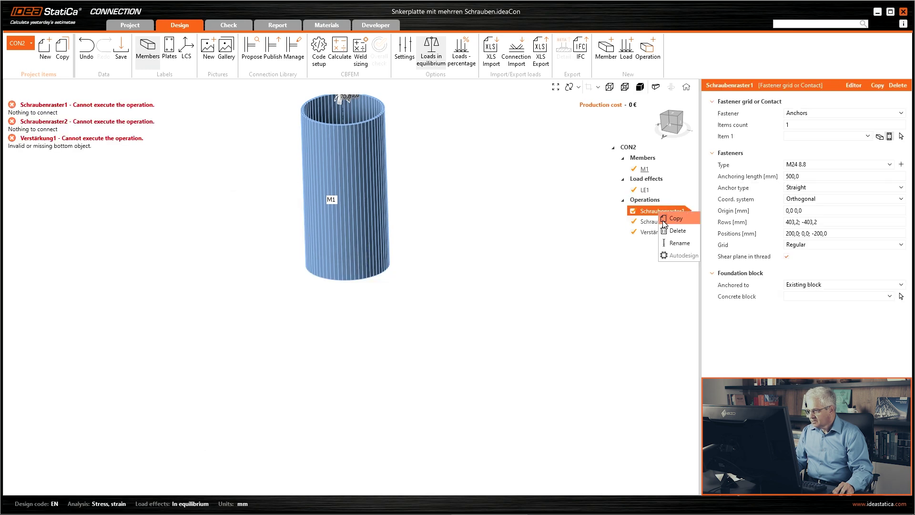
left_click(676, 230)
right_click(660, 211)
left_click(676, 230)
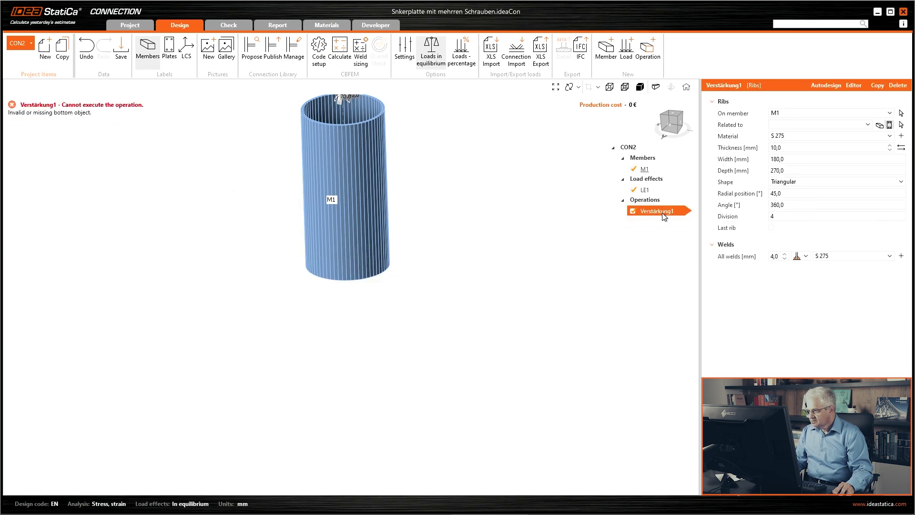
right_click(664, 216)
left_click(675, 231)
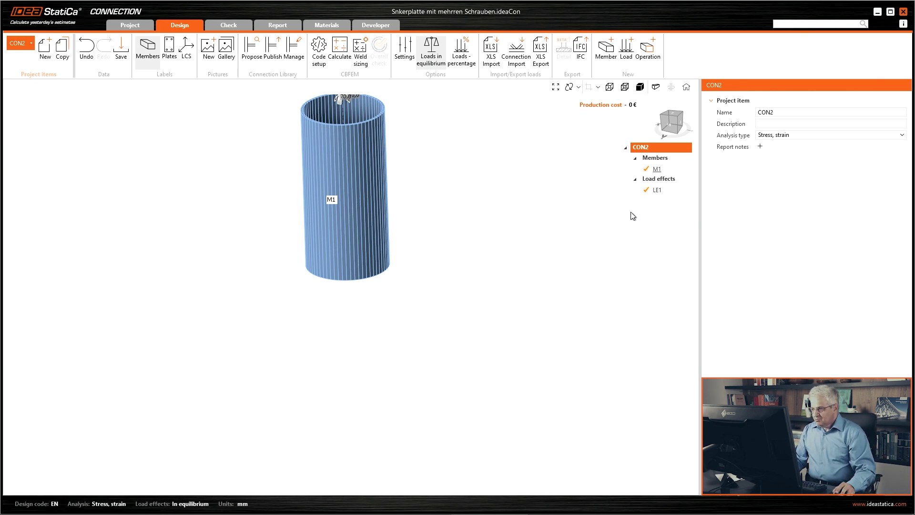
right_click_drag(318, 170, 218, 226)
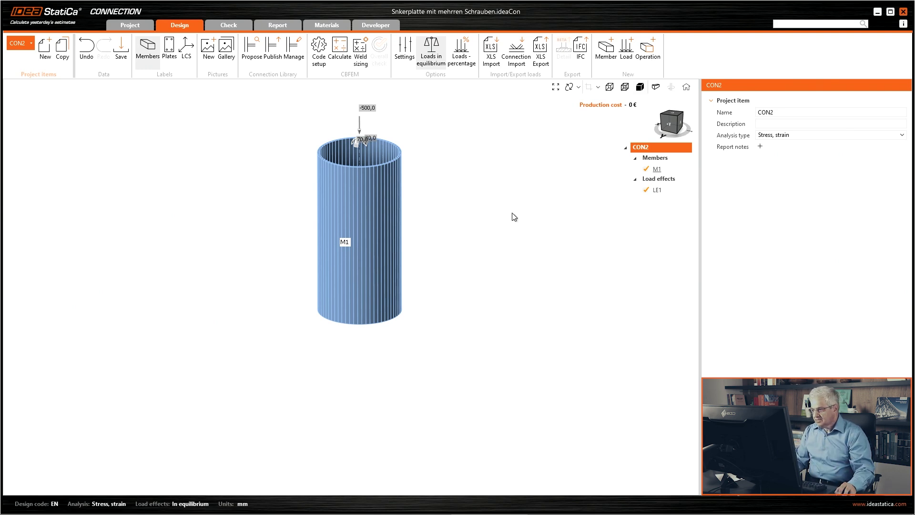
Add a base plate operation under M1 with 30 mm thickness, viewed from the top
left_click(649, 57)
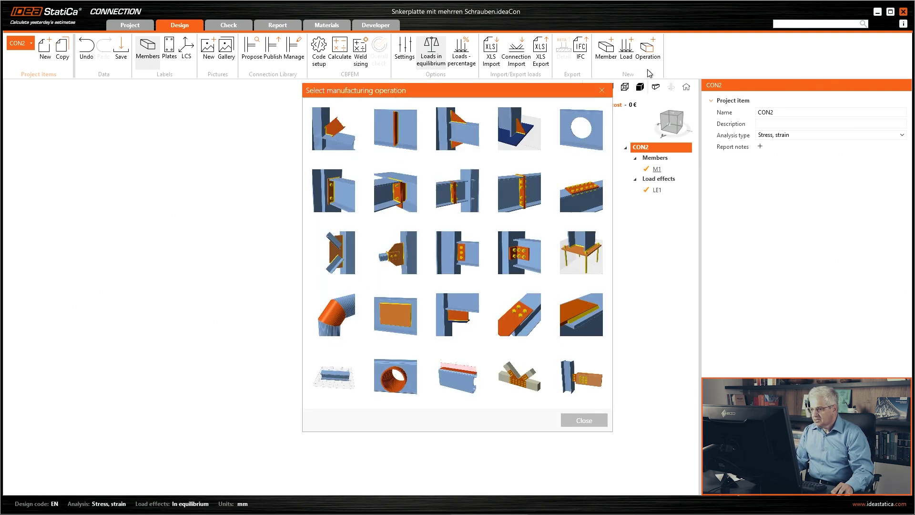
left_click(582, 257)
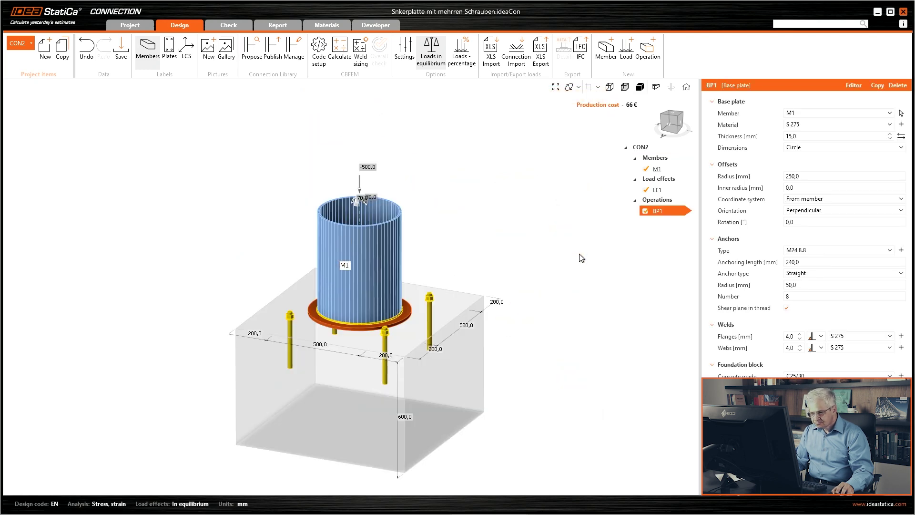
left_click(797, 137)
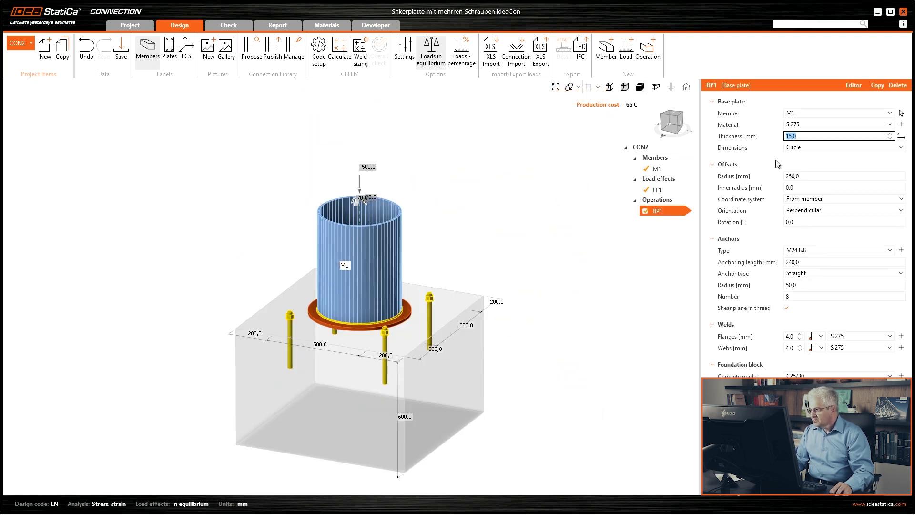
type("30")
key("Tab")
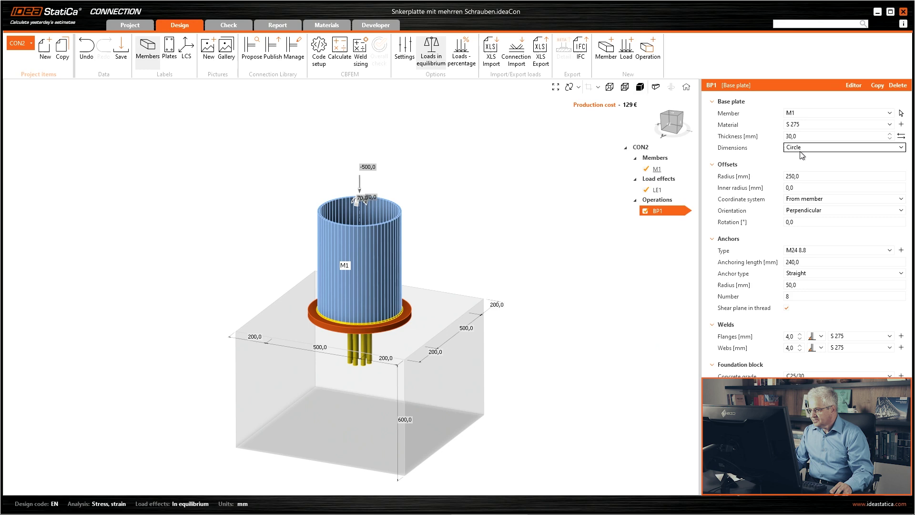
left_click(678, 126)
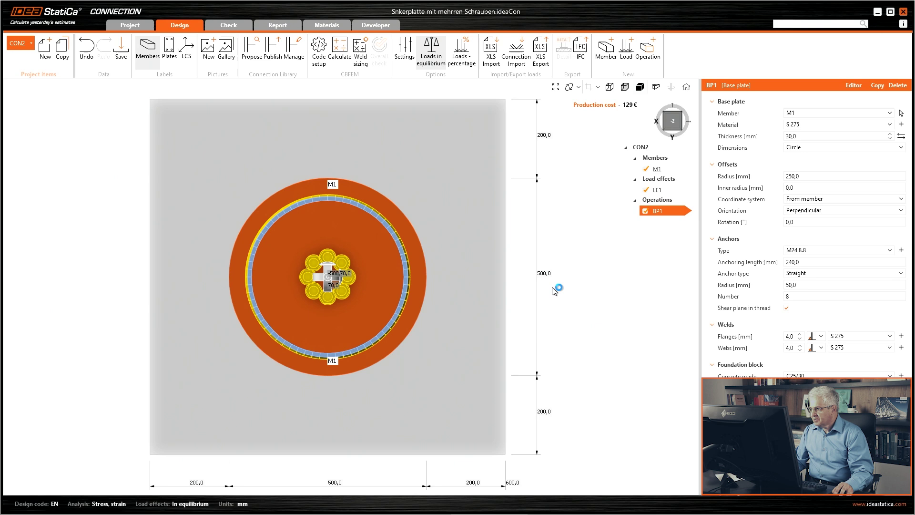
Make the plate profile-symmetrical with a 300 mm top offset
left_click(805, 149)
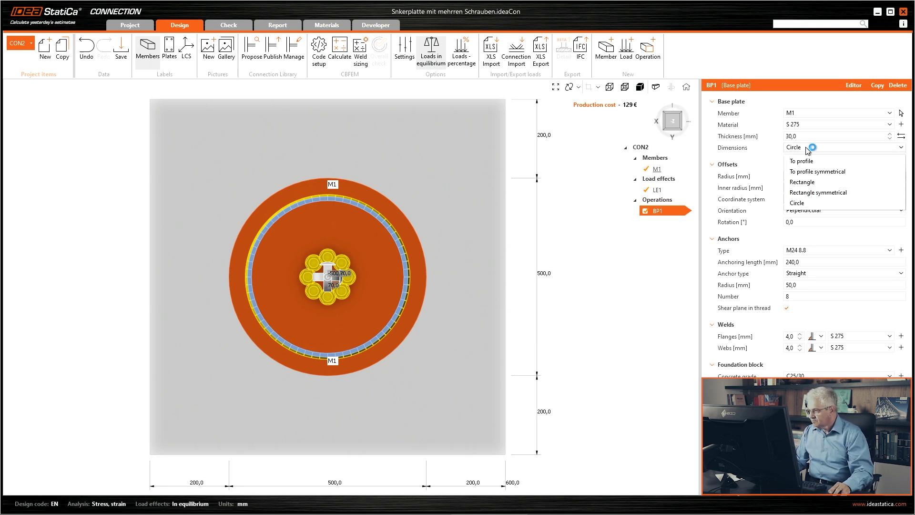
left_click(809, 173)
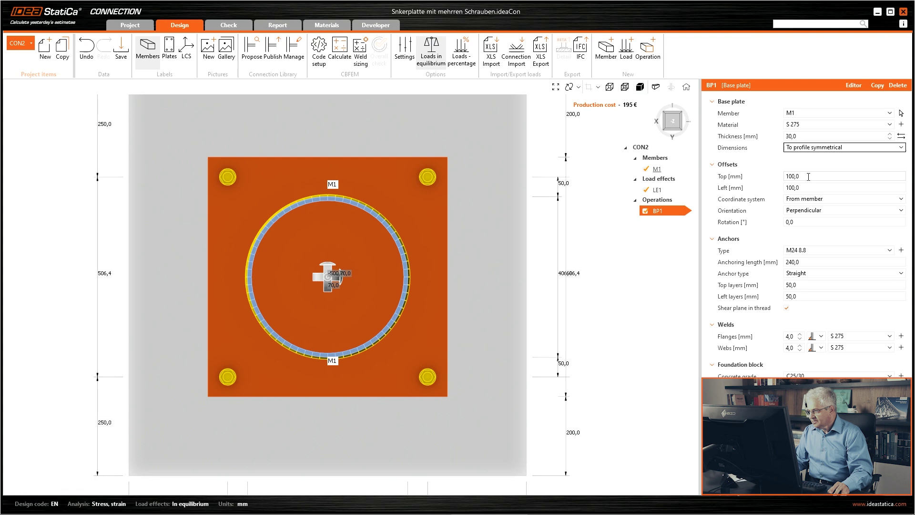
left_click(809, 176)
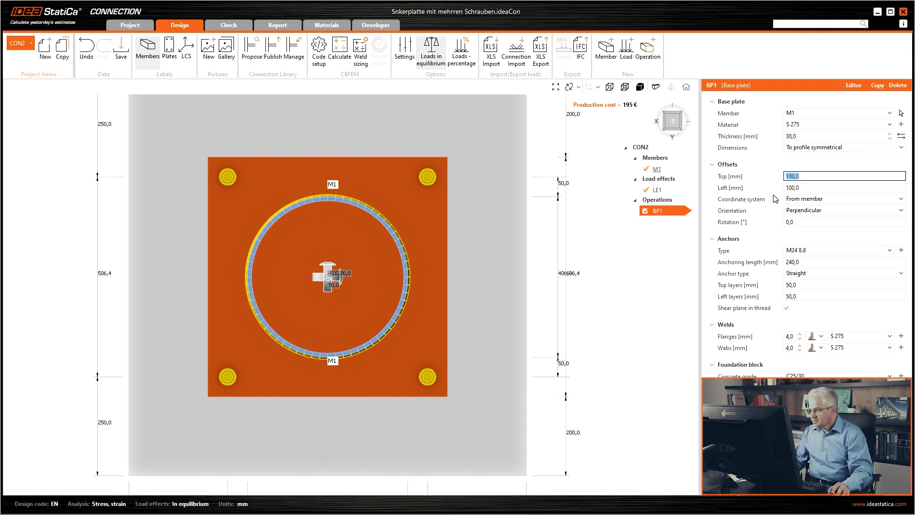
type("300")
key("Tab")
Set the plate's left offset to 300 mm and the anchoring length to 500 mm
type("300")
key("Tab")
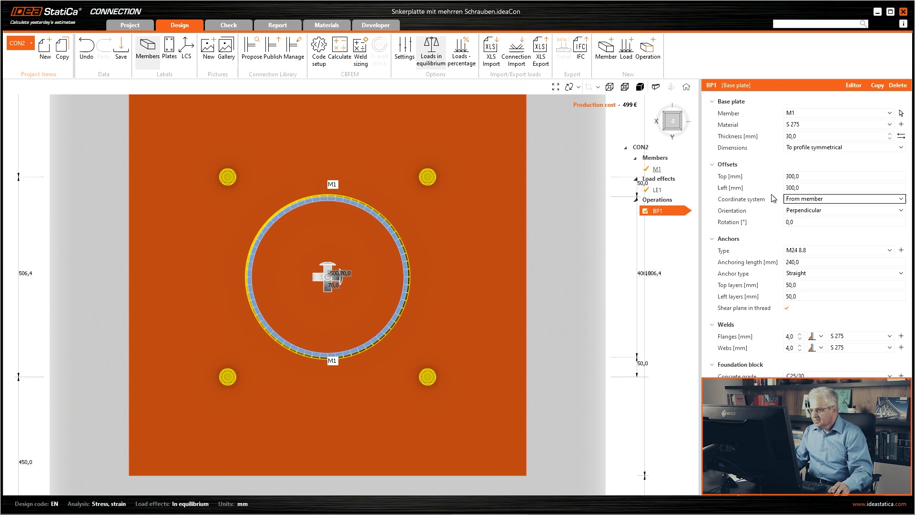
scroll(502, 257, "down", 4)
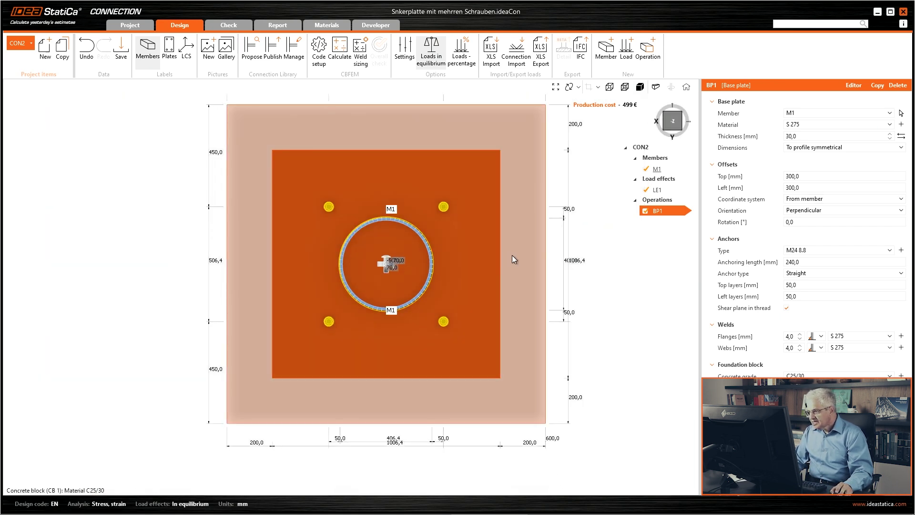
left_click(805, 262)
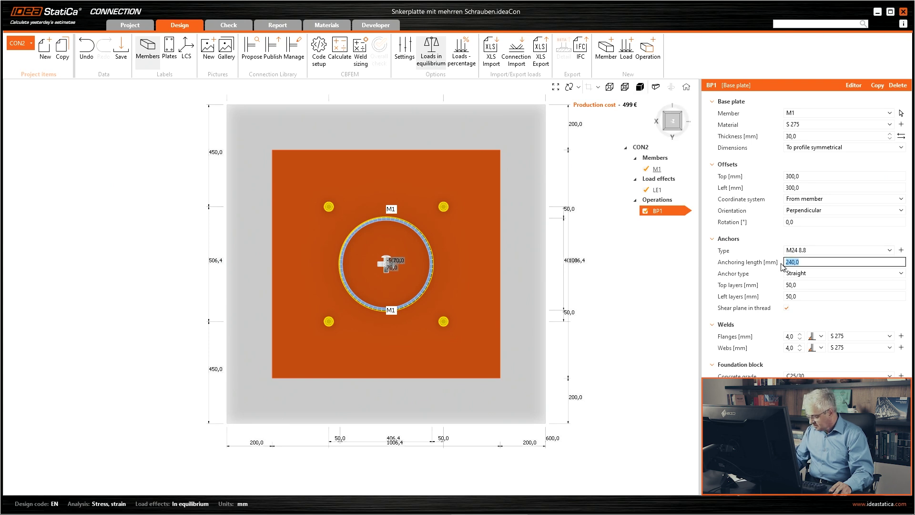
type("500")
key("Tab")
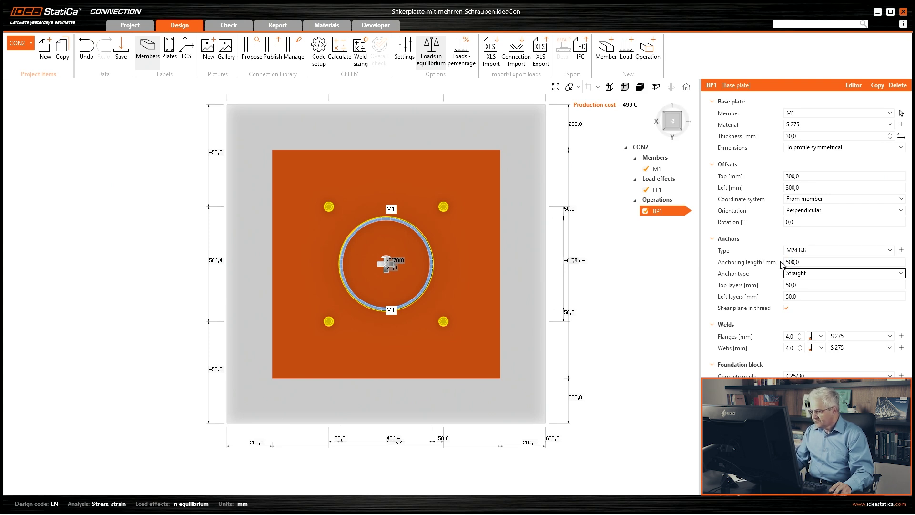
Set anchor top layers to 50 mm and annotate that offset from the tube's bounding box
left_click(806, 284)
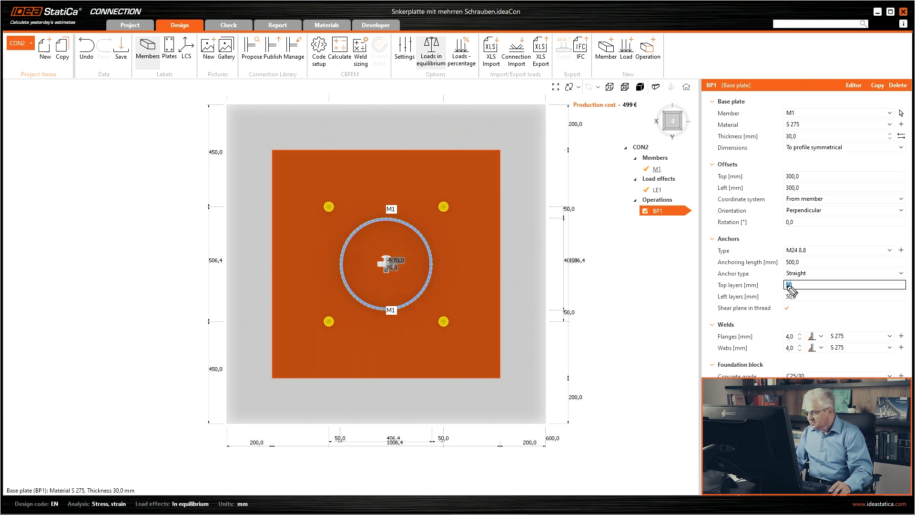
key("Return")
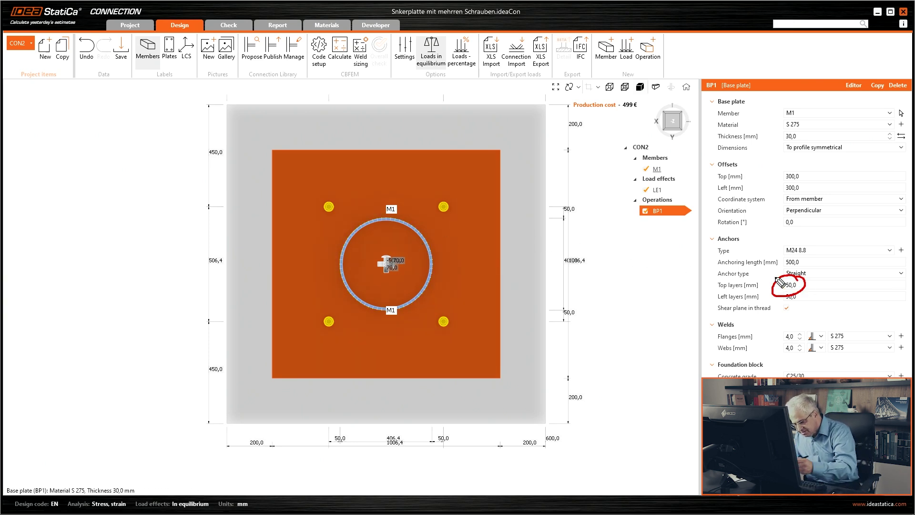
mouse_move(468, 220)
left_mouse_down()
mouse_move(317, 222)
mouse_move(342, 240)
mouse_move(344, 323)
left_mouse_up()
mouse_move(425, 208)
left_mouse_down()
mouse_move(437, 308)
mouse_move(352, 306)
left_mouse_up()
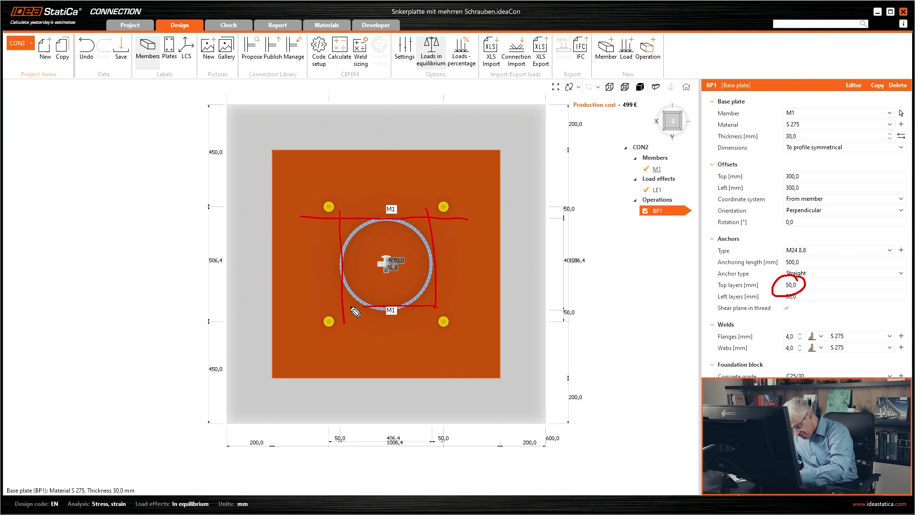
mouse_move(429, 225)
left_mouse_down()
mouse_move(457, 228)
mouse_move(450, 215)
mouse_move(472, 210)
mouse_move(463, 224)
left_mouse_up()
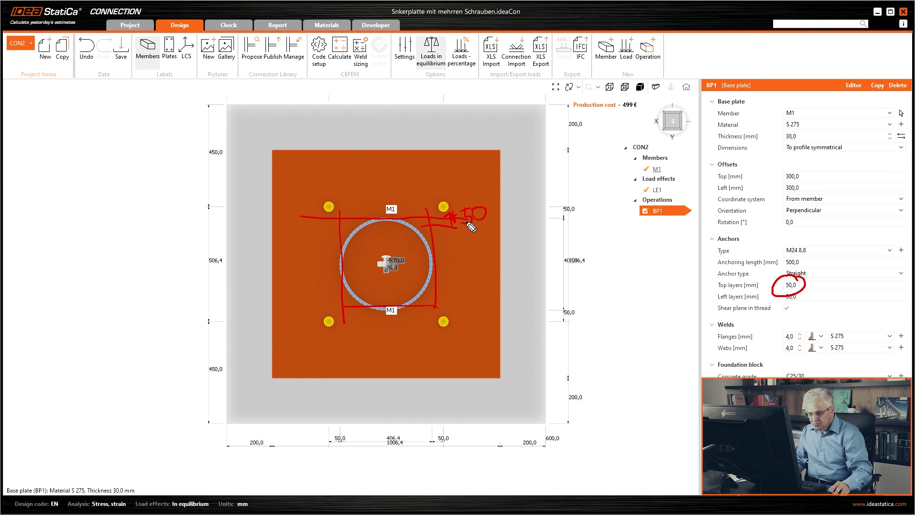
key("e")
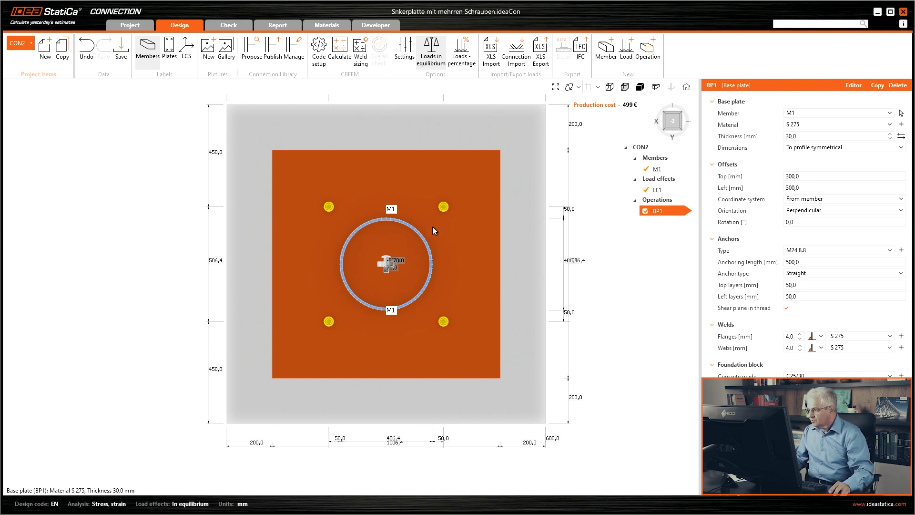
Set anchor top and left layers to 200 mm and return to a top-down plan
left_click(801, 285)
type("200")
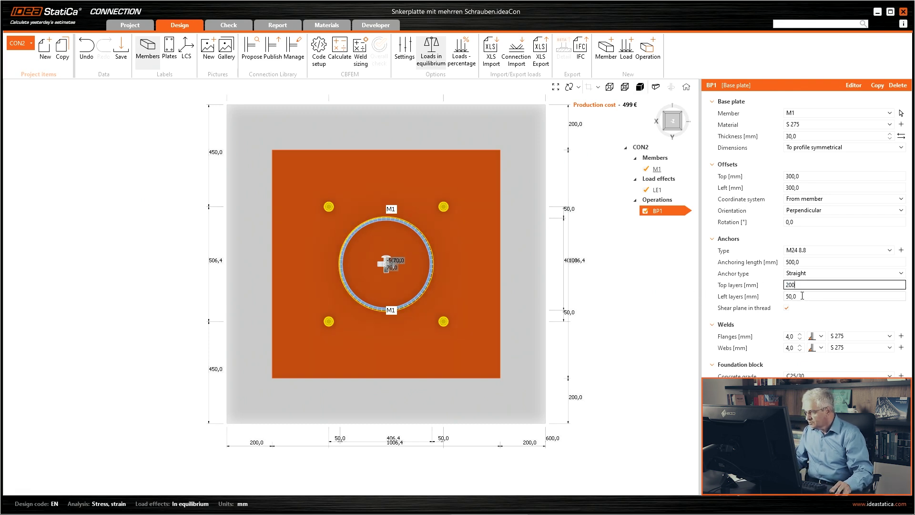
key("Tab")
type("200")
left_click(804, 284)
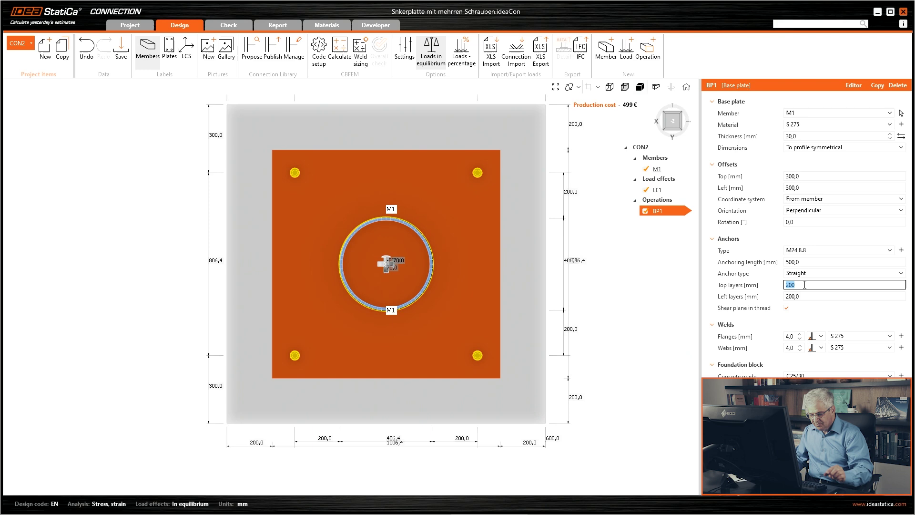
right_click_drag(350, 171, 346, 160)
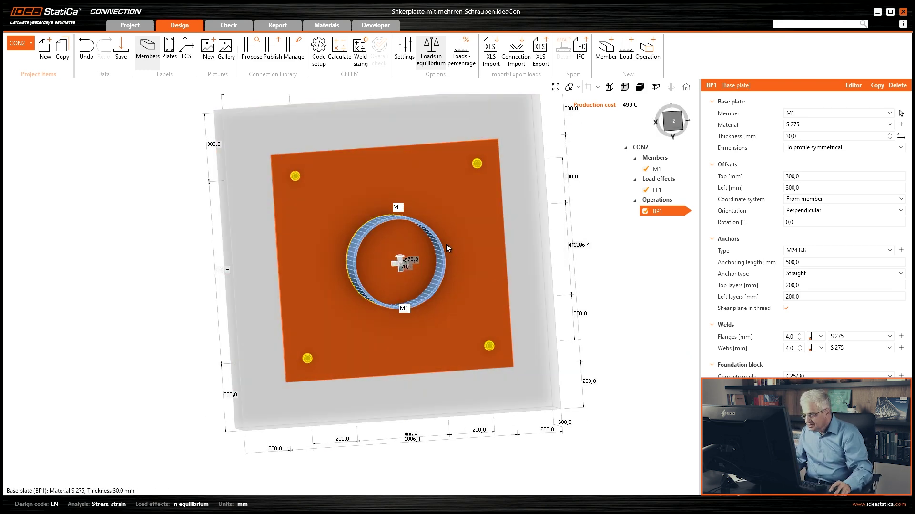
left_click(673, 121)
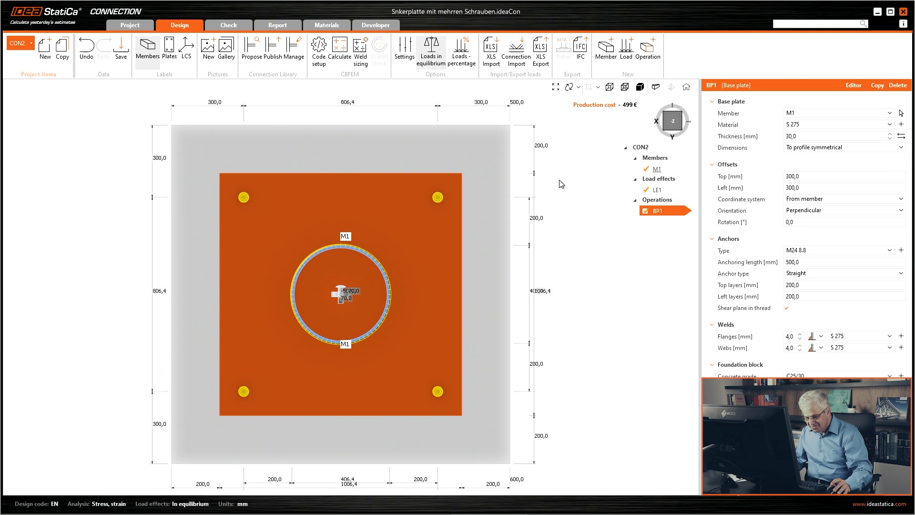
Sketch possible extra anchor positions around all four plate edges, then clear the marks
left_click_drag(295, 193, 391, 200)
left_click_drag(241, 233, 246, 244)
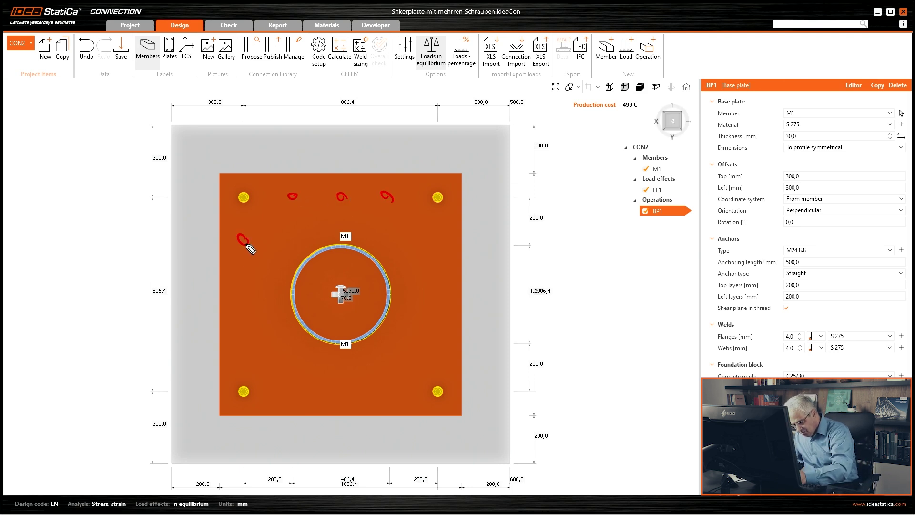
left_click_drag(251, 279, 256, 290)
left_click_drag(247, 325, 250, 330)
left_click_drag(292, 381, 290, 391)
left_click_drag(355, 382, 367, 389)
left_click_drag(393, 380, 395, 391)
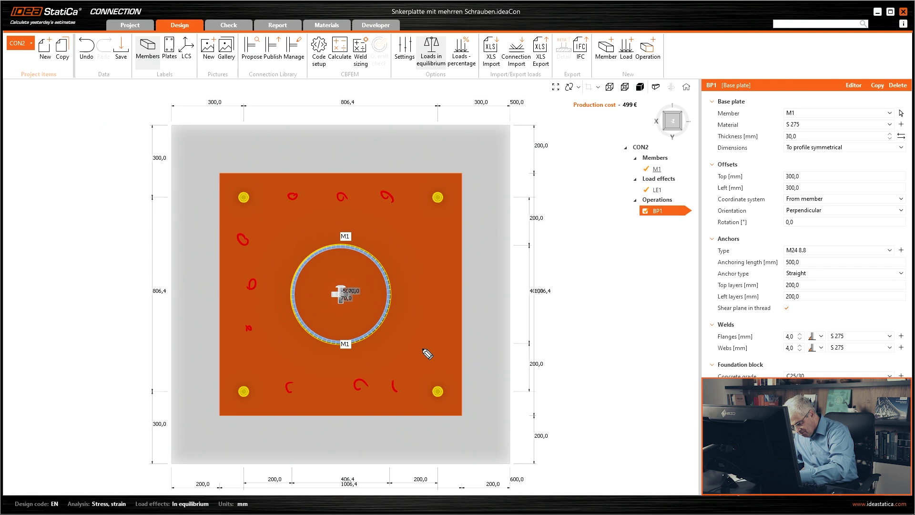
left_click_drag(439, 315, 443, 328)
left_click_drag(443, 272, 439, 261)
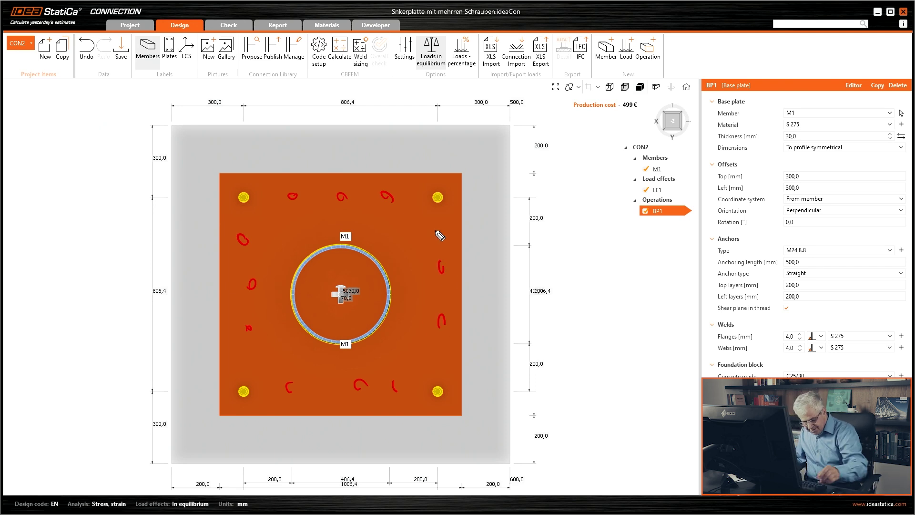
key("Escape")
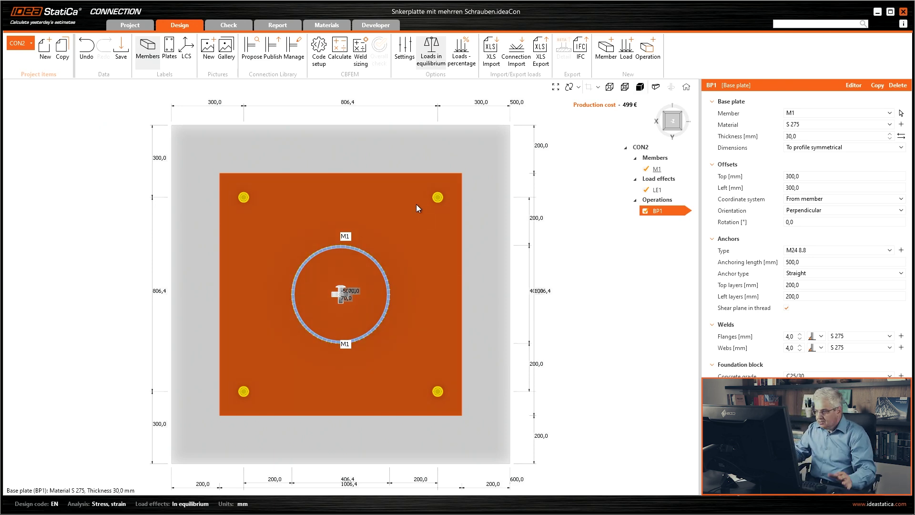
Enter '200 -200 -200' in both Top layers and Left layers for a 5×5 anchor grid
left_click(805, 284)
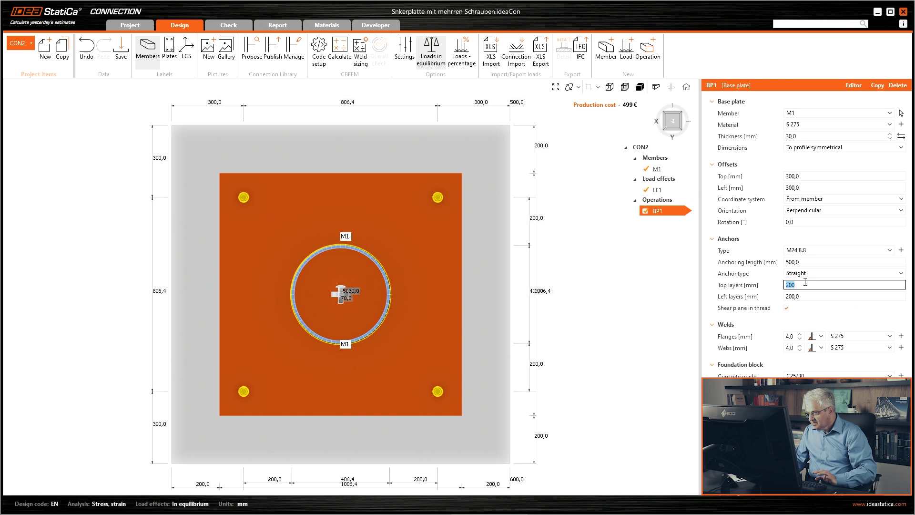
left_click(802, 283)
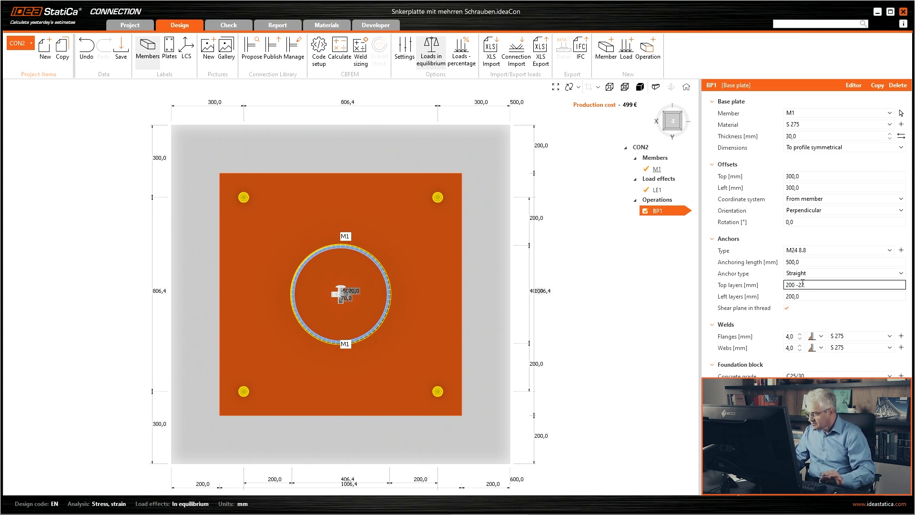
type("-200,0 -200")
left_click(896, 296)
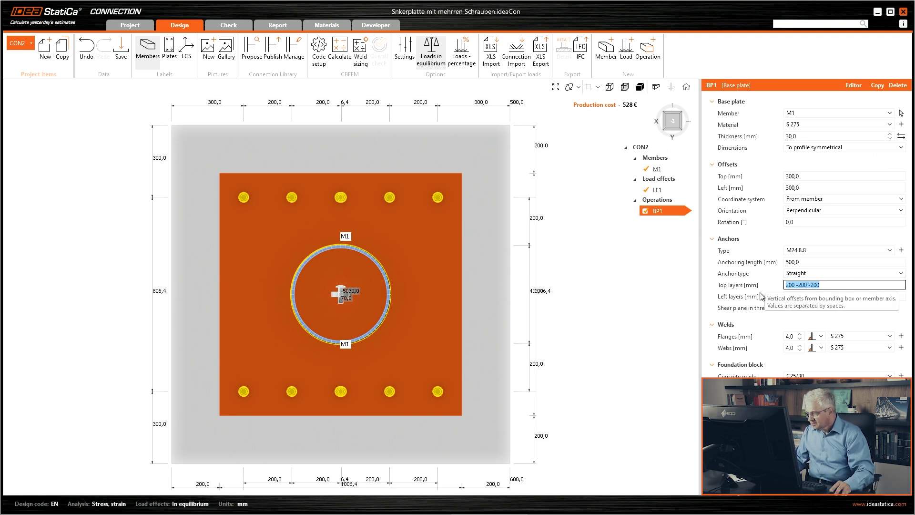
key("Tab")
type("200 -200 -200")
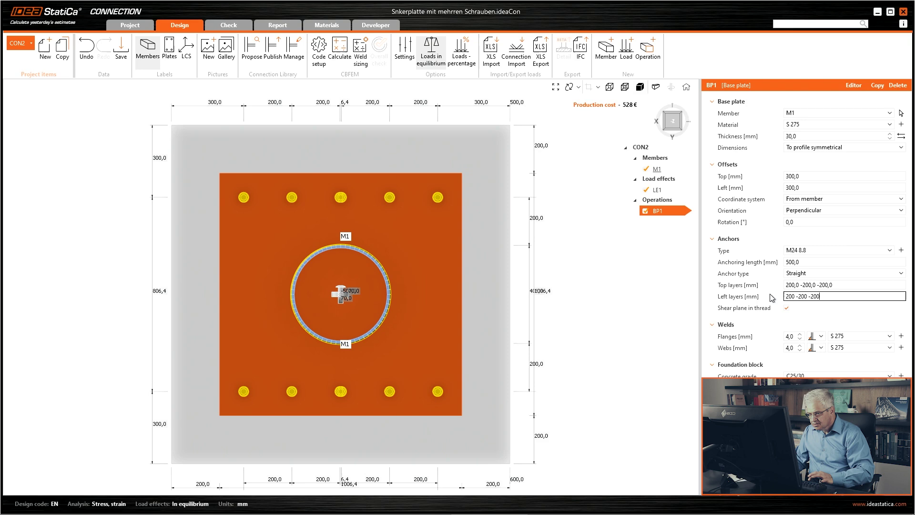
key("Tab")
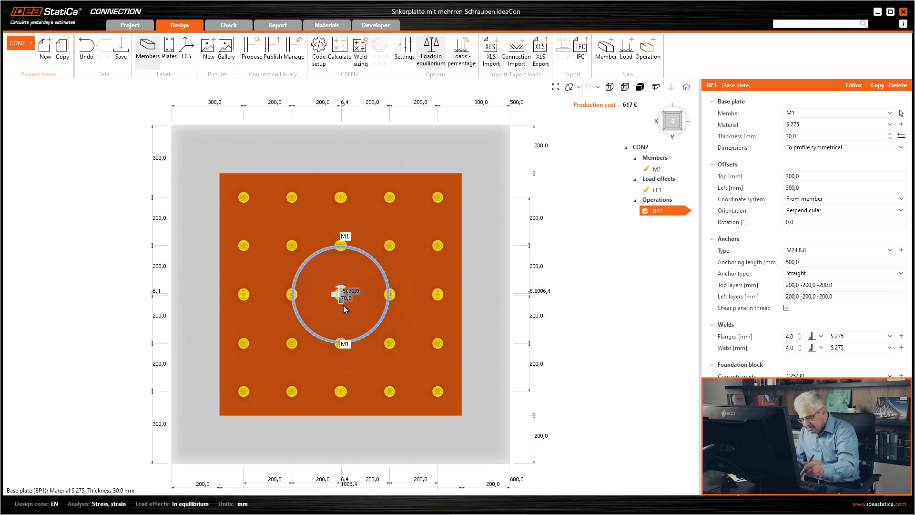
right_click_drag(398, 240, 411, 336)
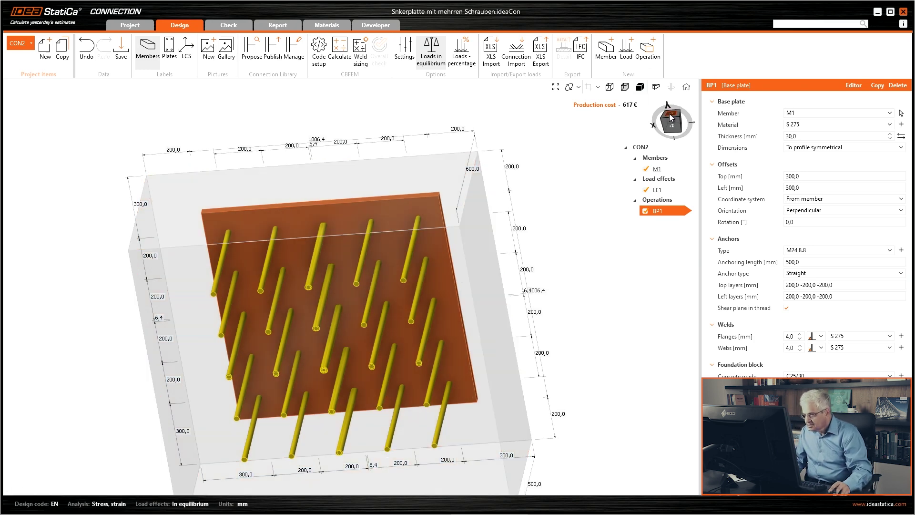
left_click(687, 87)
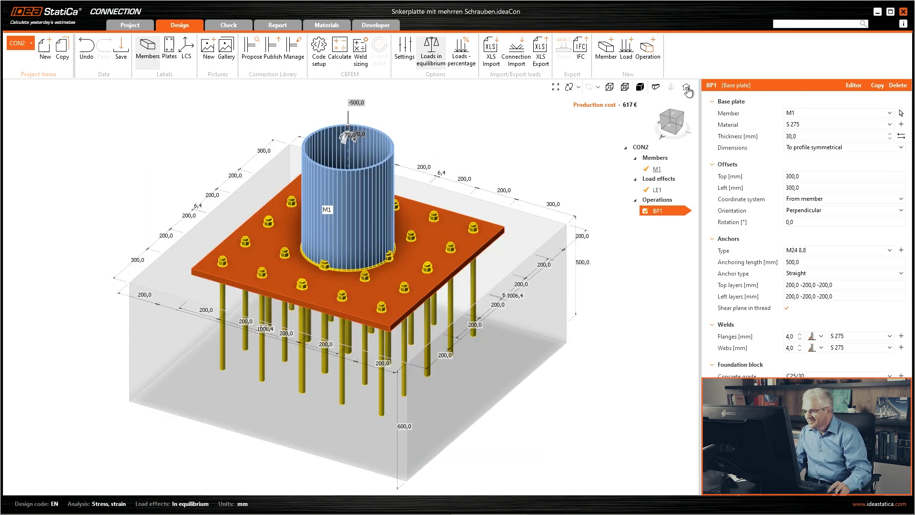
left_click(674, 117)
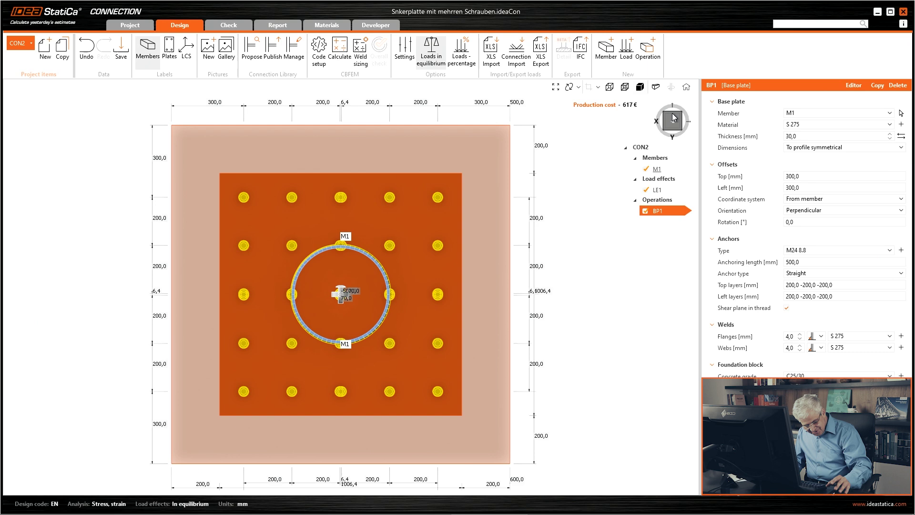
mouse_move(299, 228)
left_mouse_down()
mouse_move(351, 231)
mouse_move(336, 367)
mouse_move(312, 233)
left_mouse_up()
left_click_drag(350, 201, 344, 185)
left_click_drag(352, 390, 352, 361)
mouse_move(435, 302)
left_mouse_down()
mouse_move(443, 282)
mouse_move(448, 298)
left_mouse_up()
left_click_drag(240, 292, 263, 288)
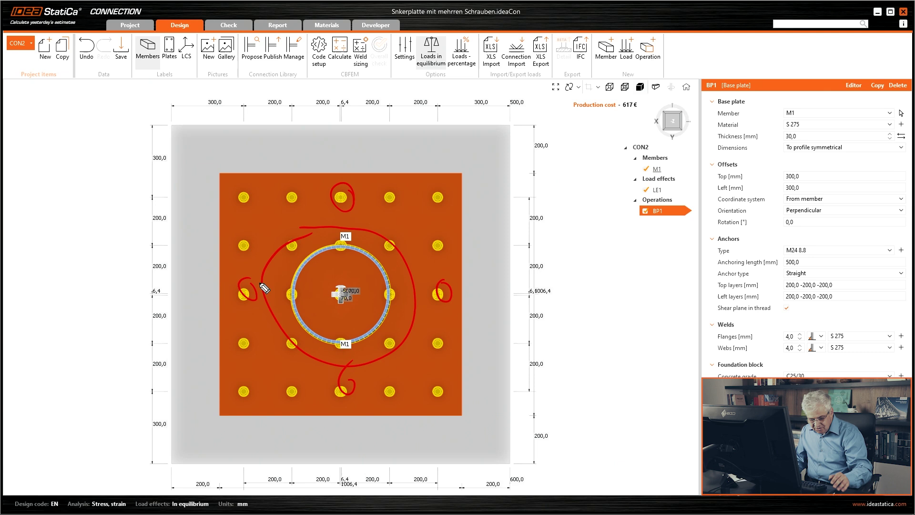
key("Escape")
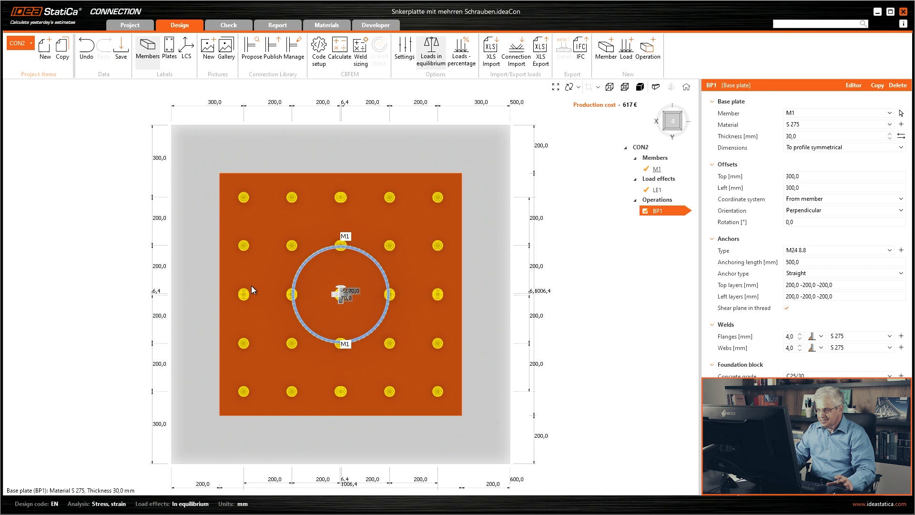
left_click(857, 86)
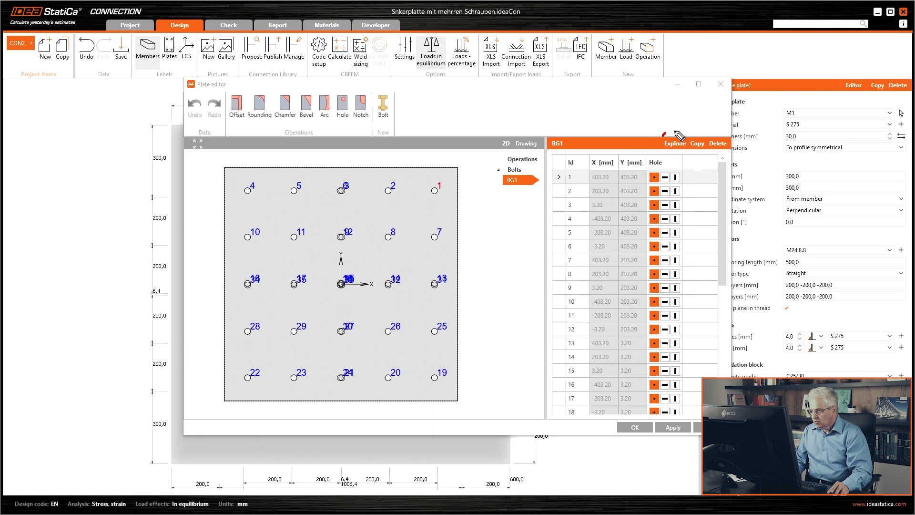
mouse_move(686, 131)
left_mouse_down()
mouse_move(666, 155)
mouse_move(676, 138)
left_mouse_up()
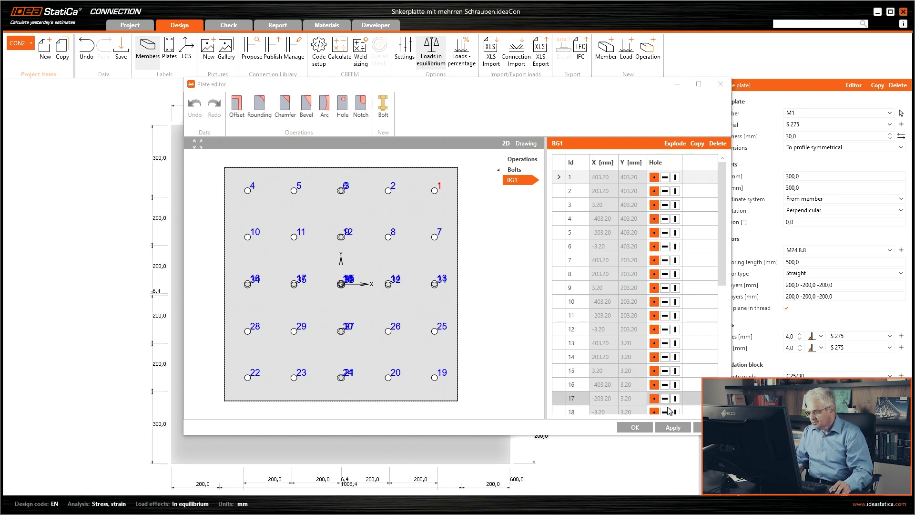
left_click(697, 427)
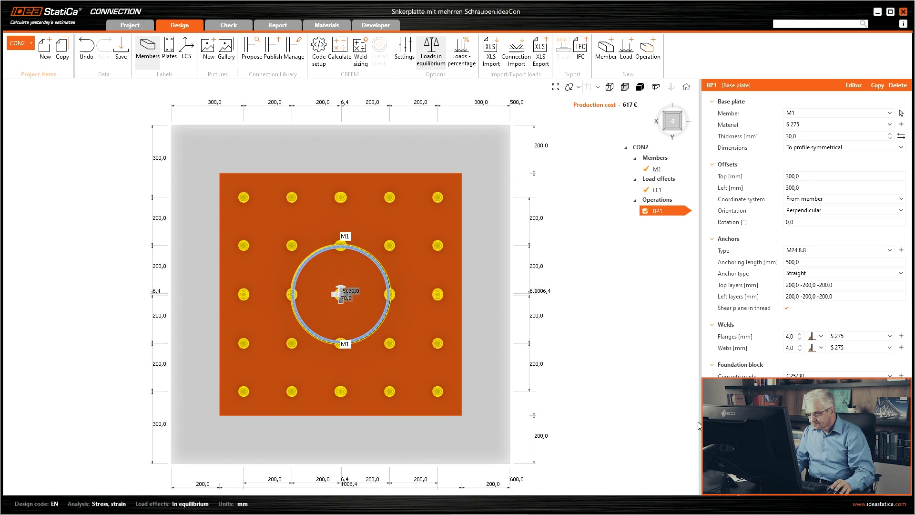
Reset the base plate's top and left anchor layers to a single 200 mm
triple_click(843, 285)
type("200")
key("Tab")
type("2")
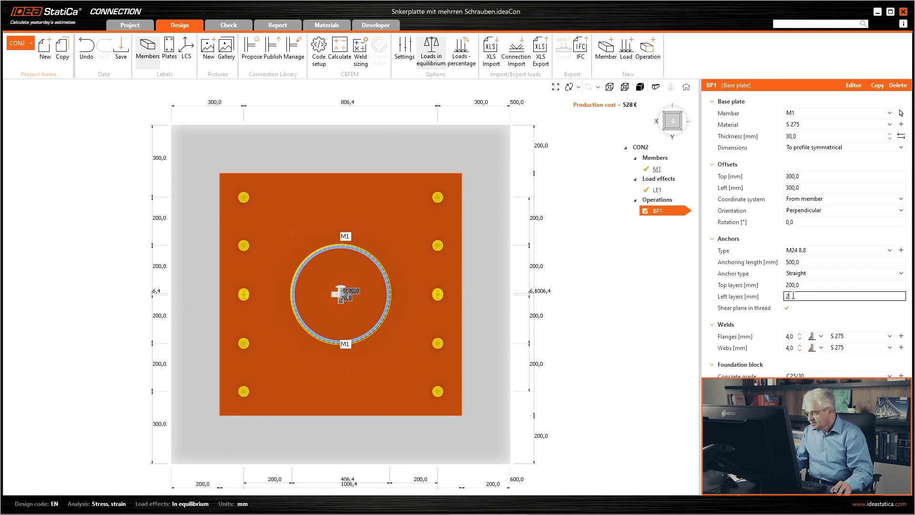
type("00")
triple_click(808, 288)
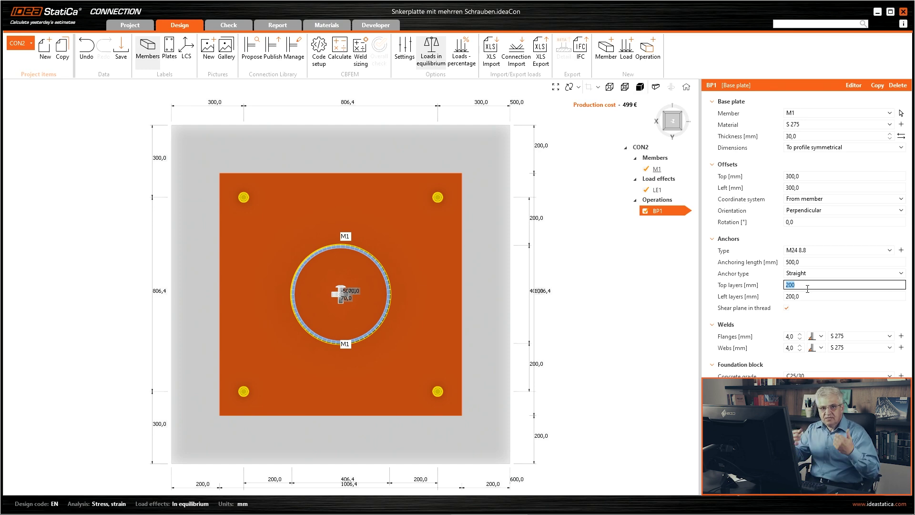
Add a new fastener grid operation set to Anchors and return to BP1
right_click(660, 199)
left_click(674, 205)
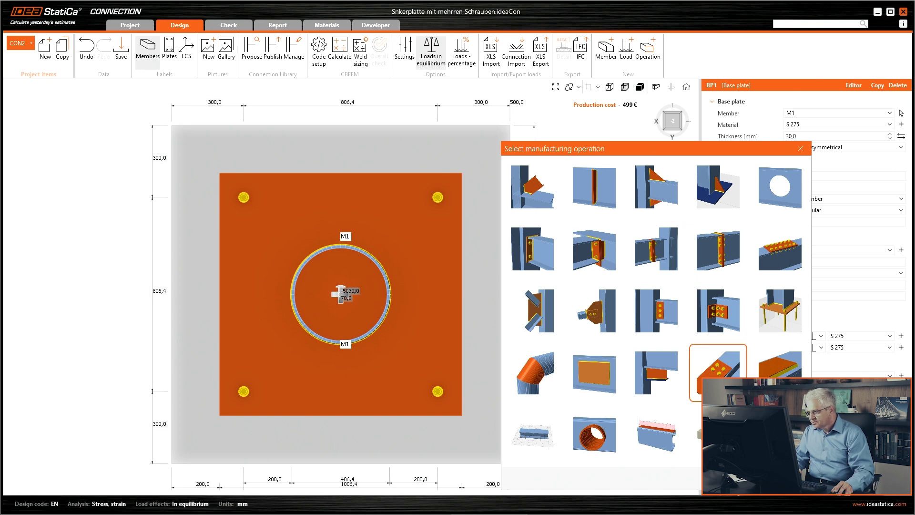
left_click(720, 369)
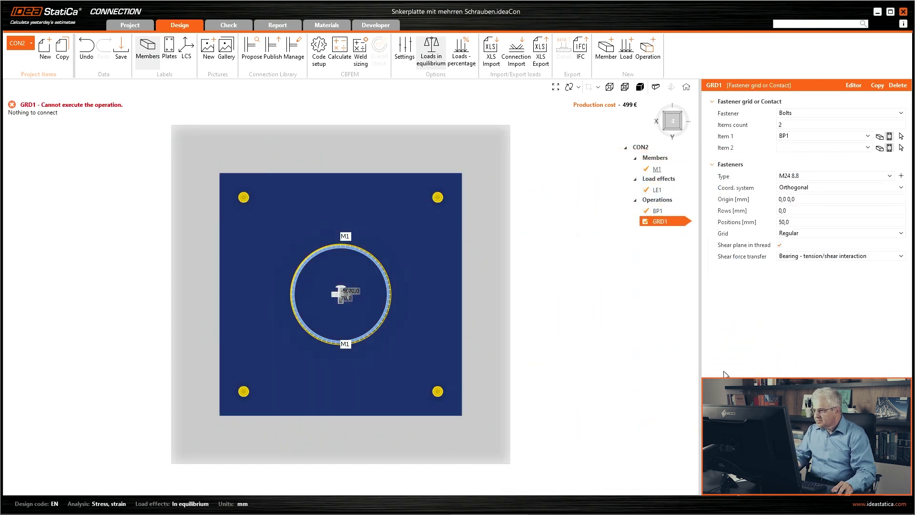
left_click(799, 115)
left_click(802, 149)
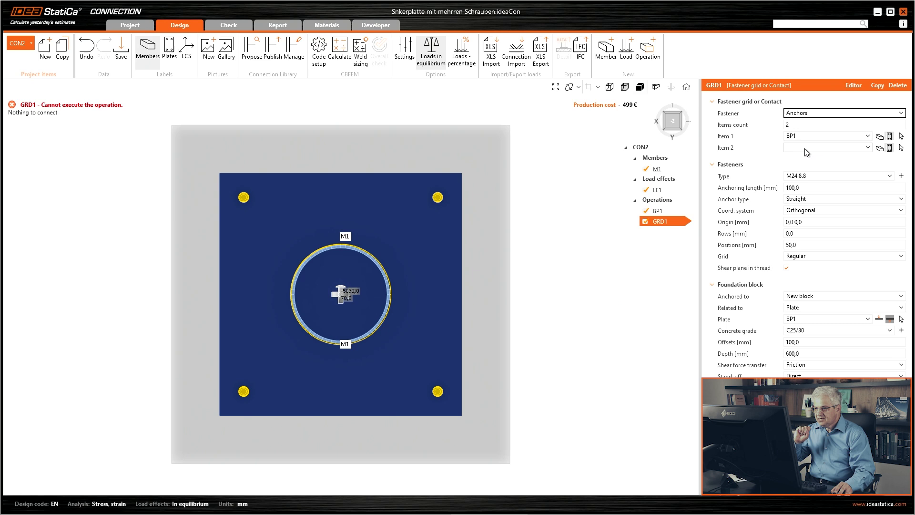
left_click(662, 210)
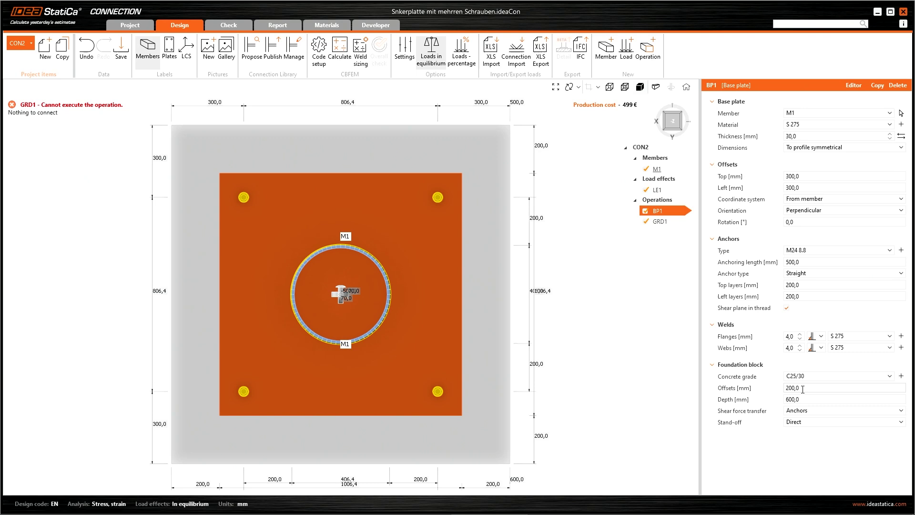
Set BP1's concrete block offsets to 300 mm and depth to 700 mm, then select GRD1
left_click(803, 388)
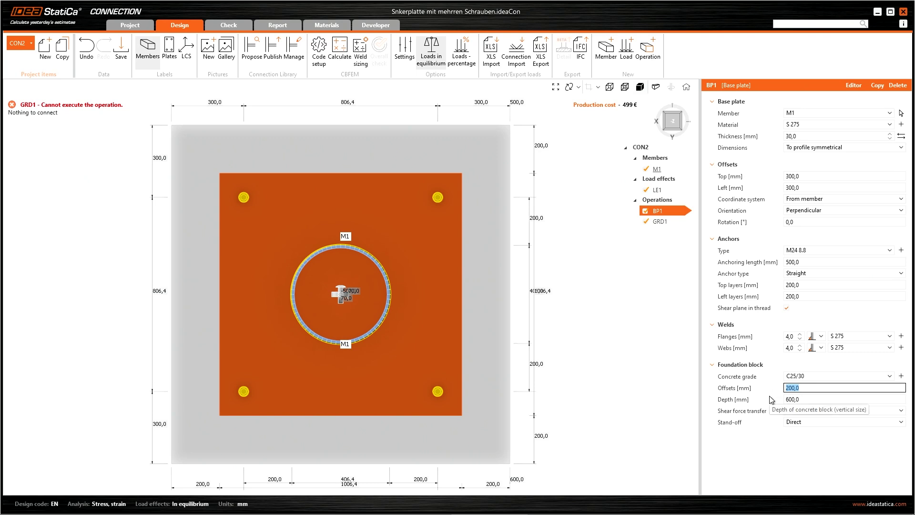
type("300")
key("Tab")
type("700")
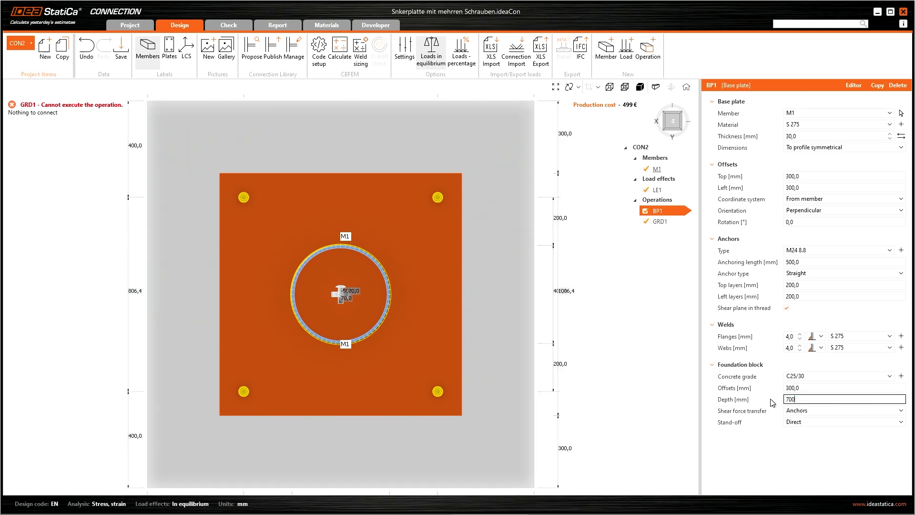
key("Tab")
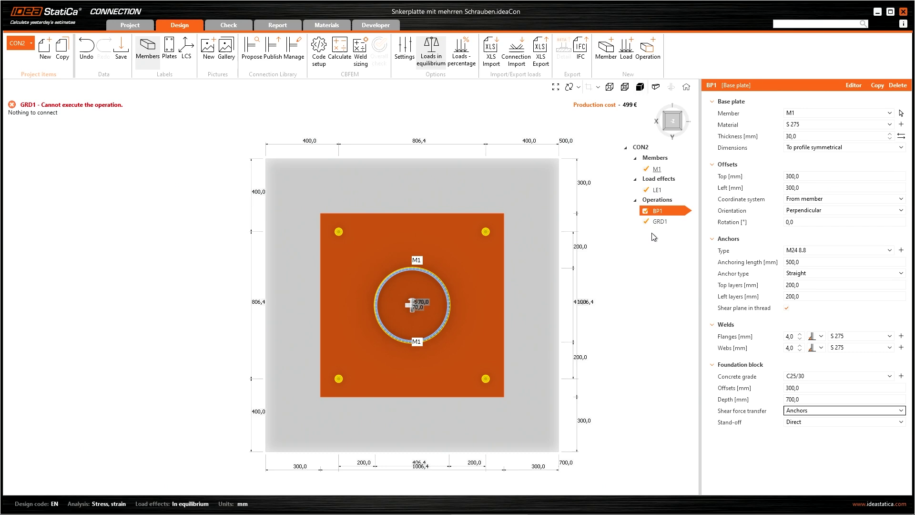
left_click(660, 222)
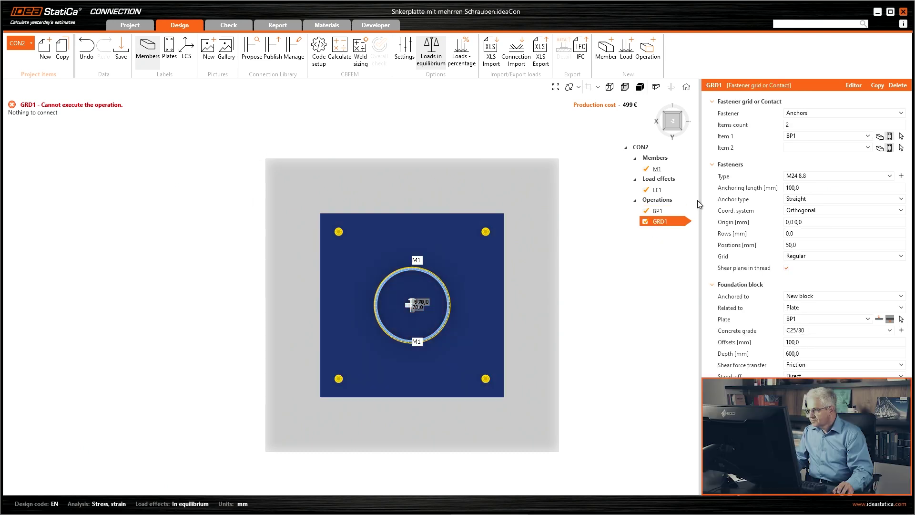
Set GRD1's items count to 1 and anchor it into the existing block CB 1
left_click(774, 127)
type("1")
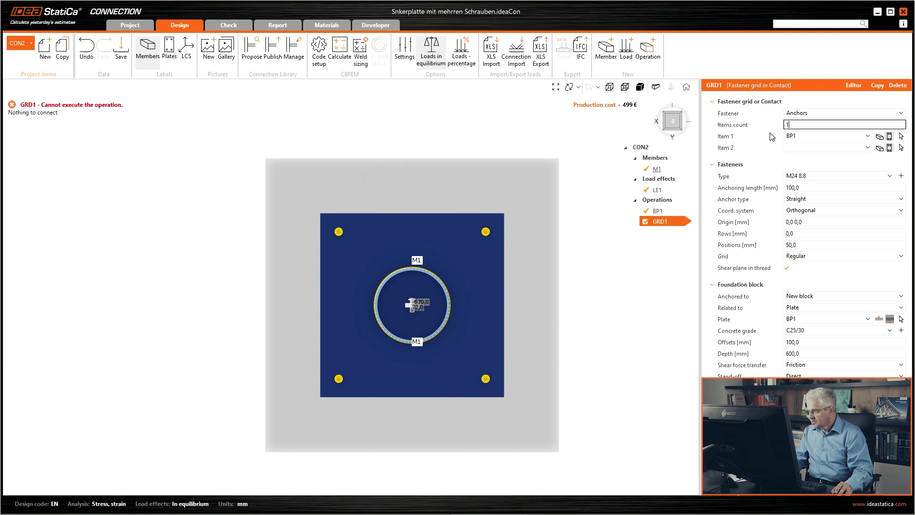
key("Tab")
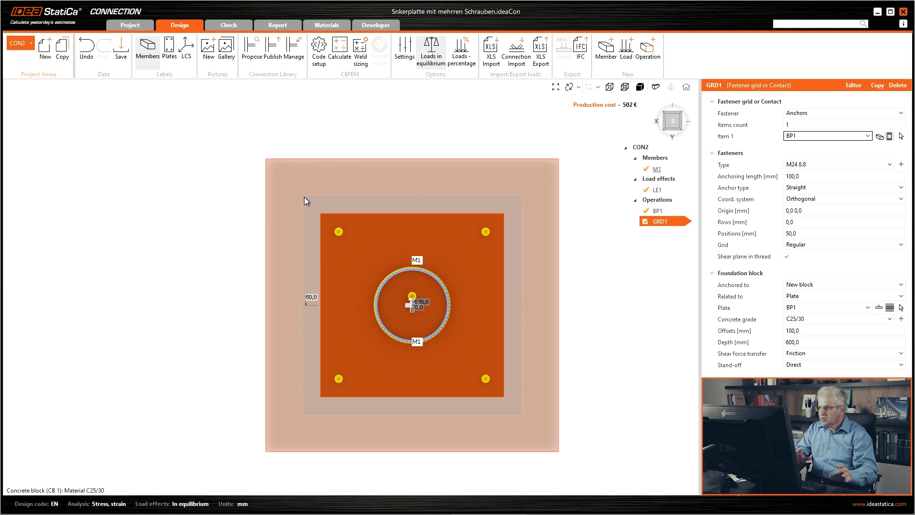
left_click(805, 285)
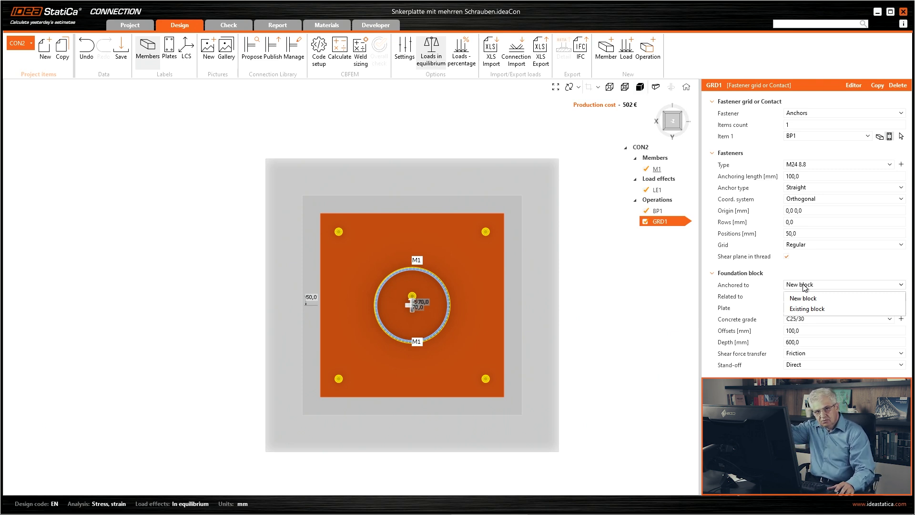
left_click(811, 309)
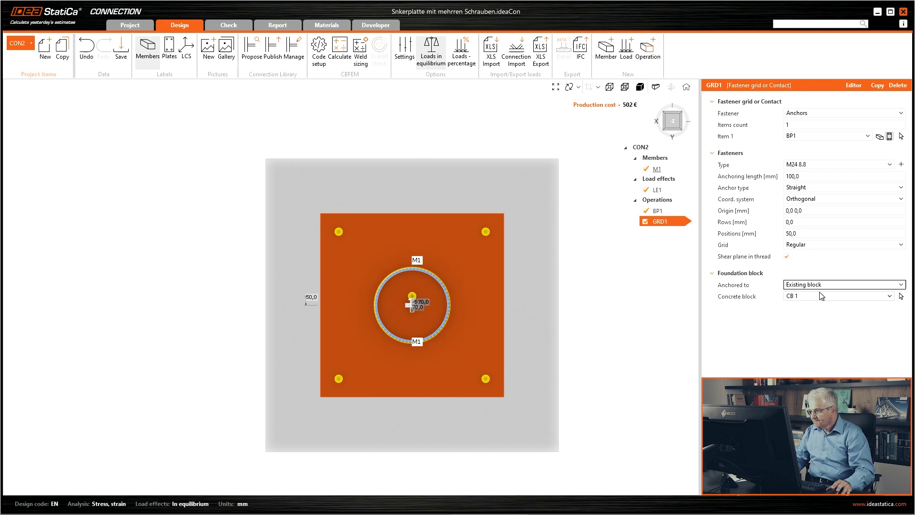
Set GRD1's anchoring length to 500 mm and its first anchor row to 403,2
left_click(817, 175)
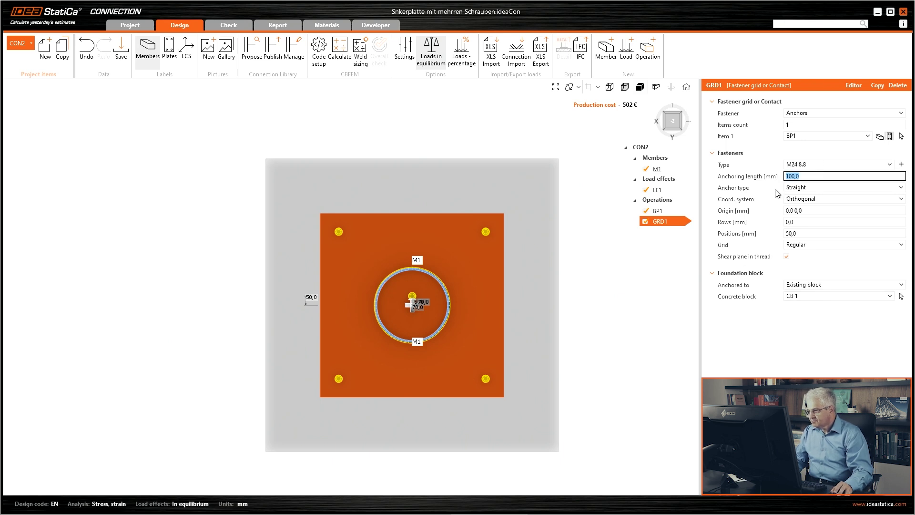
type("500")
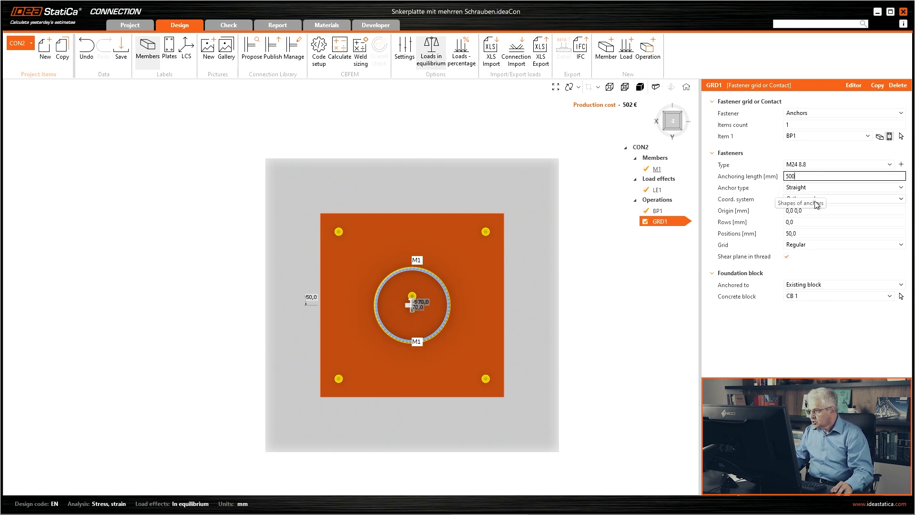
key("Tab")
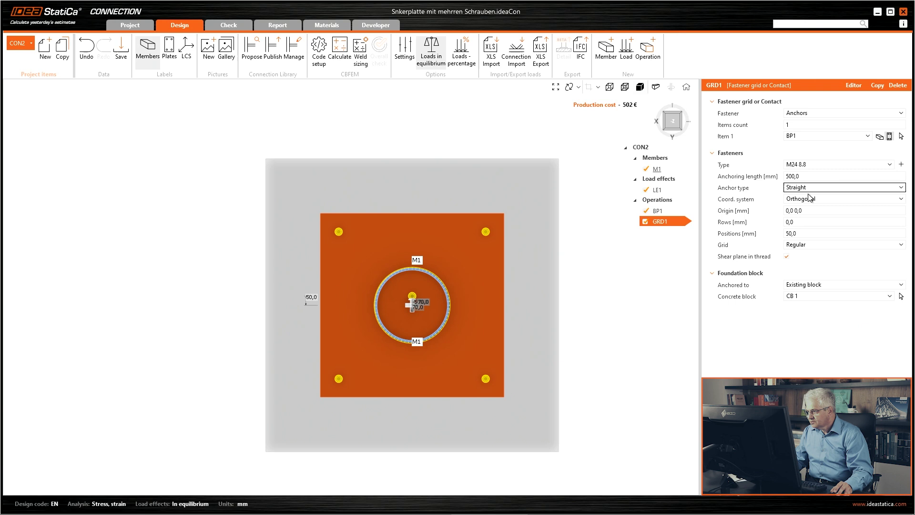
left_click(810, 209)
left_click(806, 222)
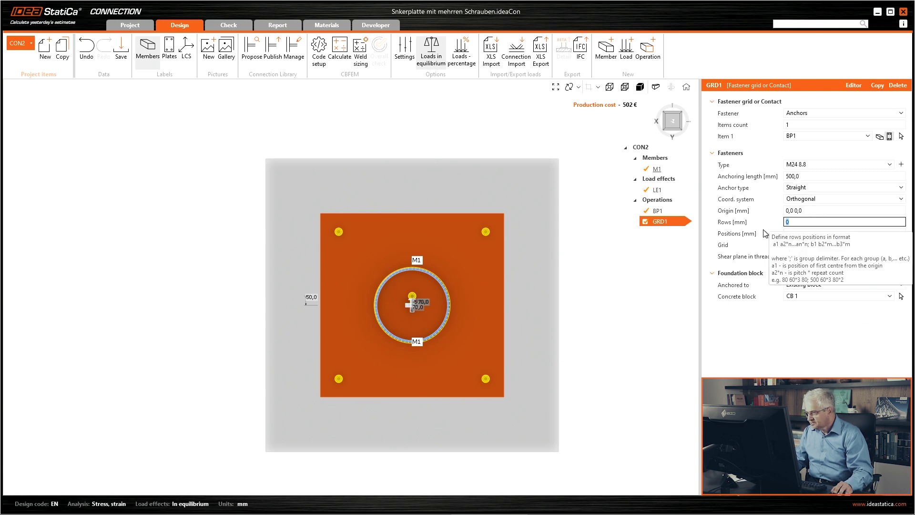
key("Tab")
key("shift+Tab")
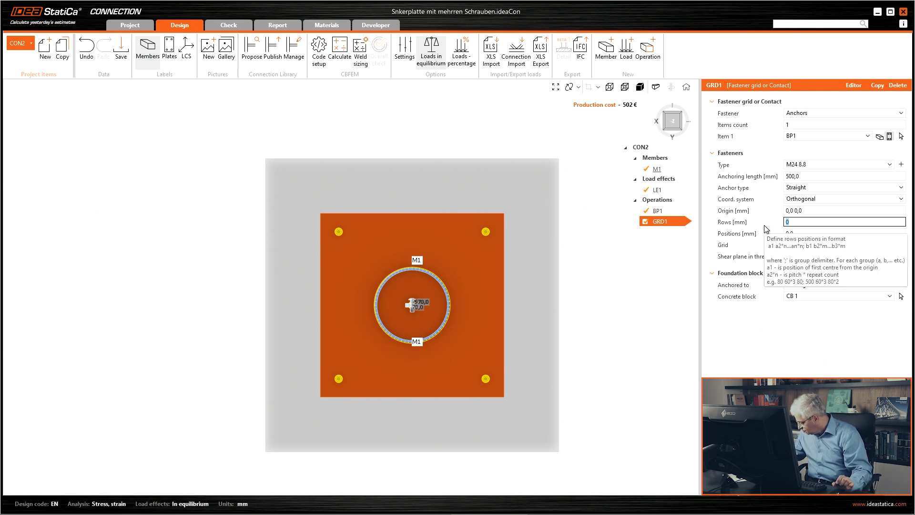
type("40")
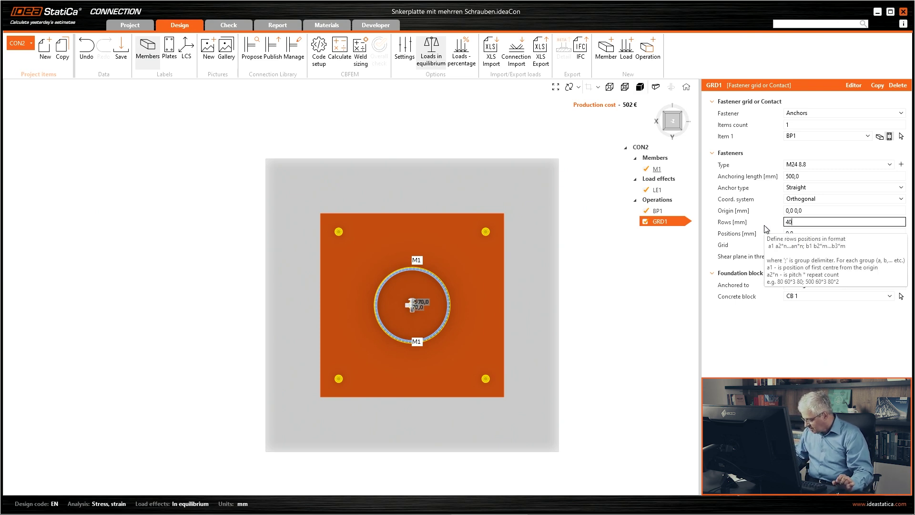
type("3,2")
key("Tab")
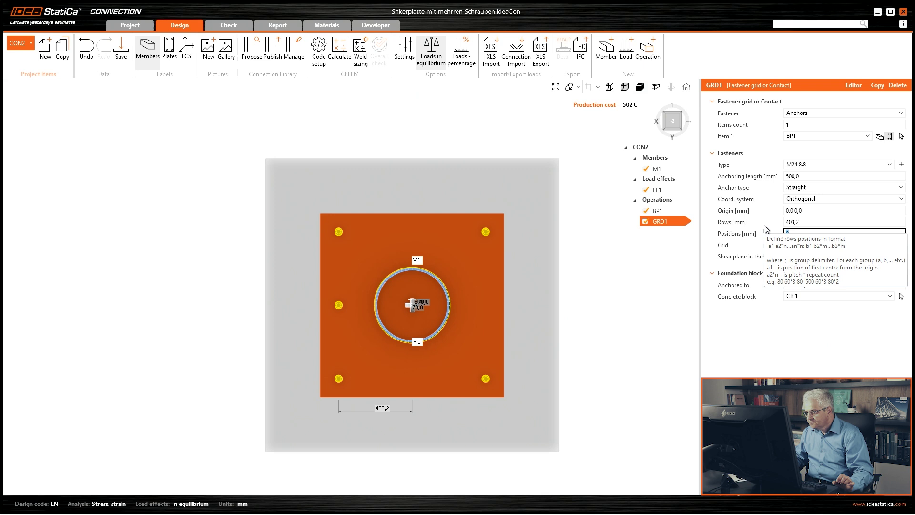
Add a second anchor row, trying -806,4 alongside 403,2
left_click(809, 221)
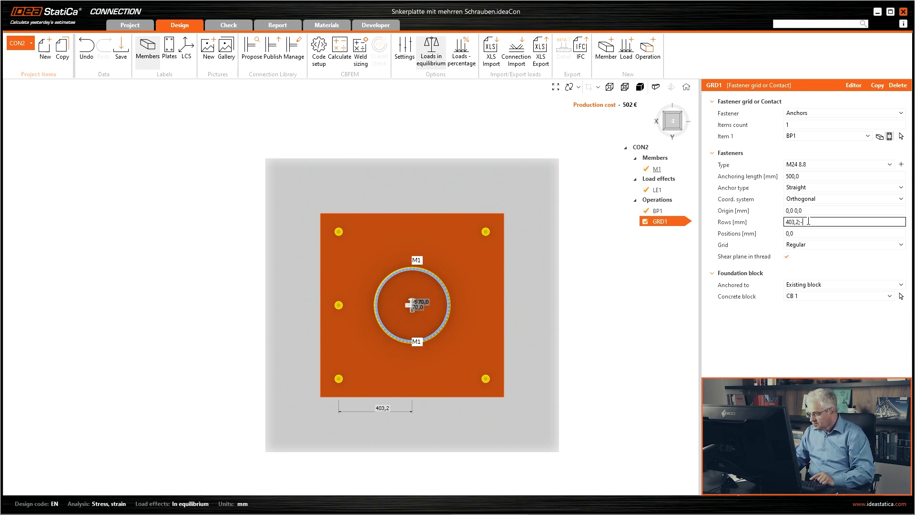
type("403,")
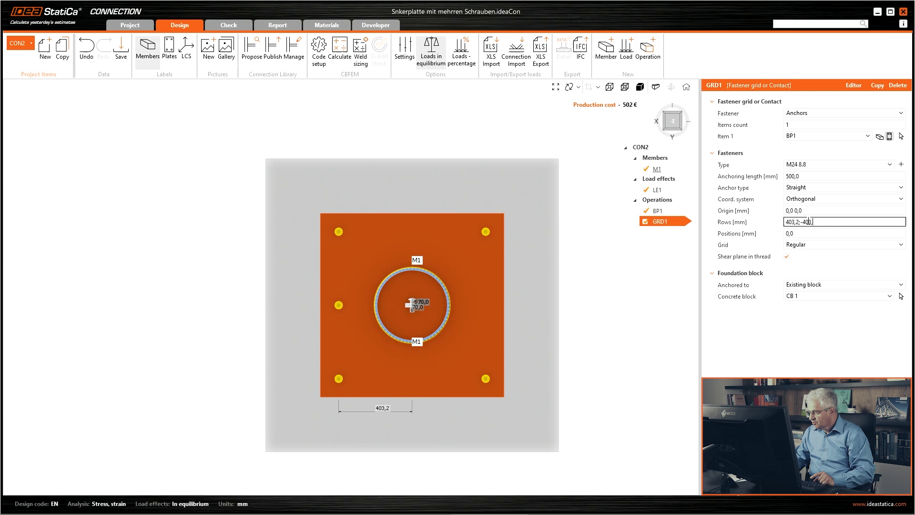
type("2")
key("Tab")
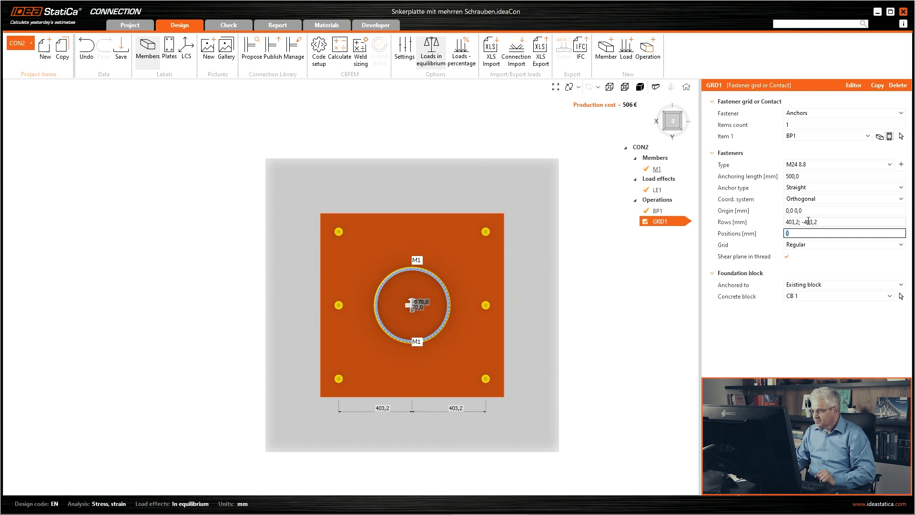
left_click(821, 222)
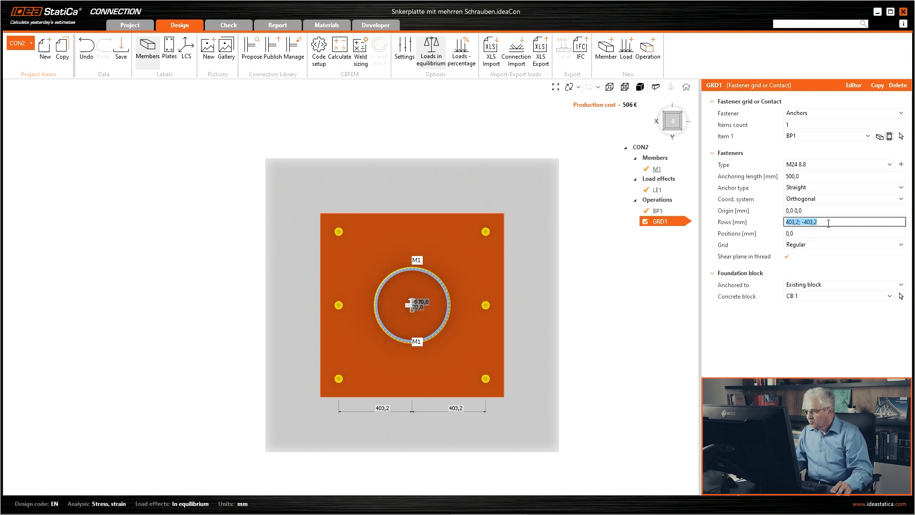
left_click(800, 222)
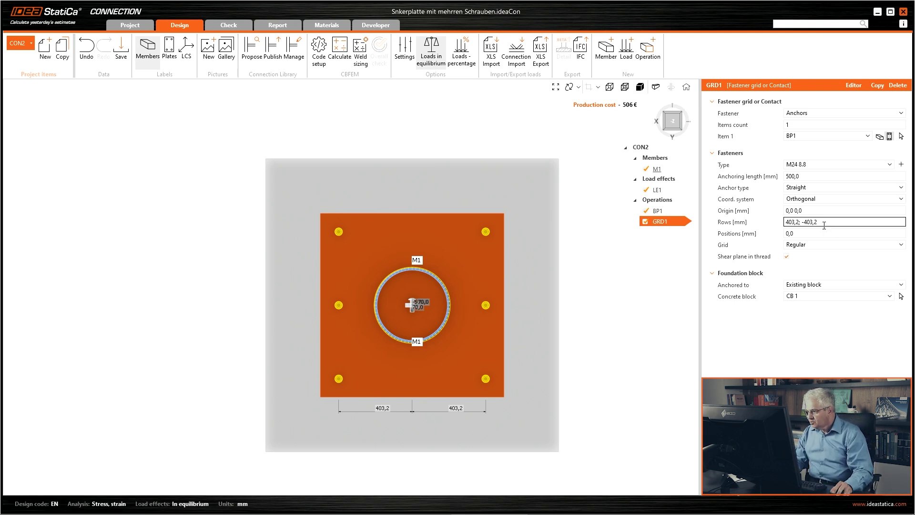
left_click_drag(799, 223, 835, 224)
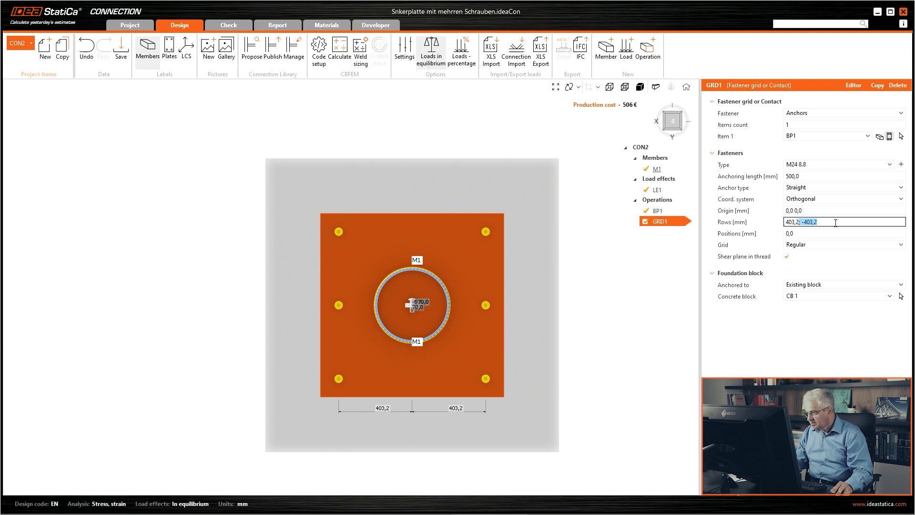
key("BackSpace")
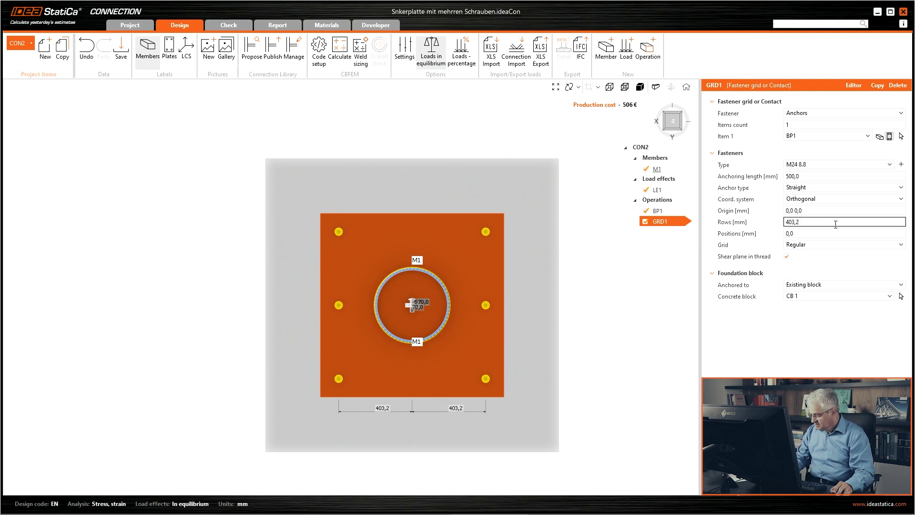
type("-8")
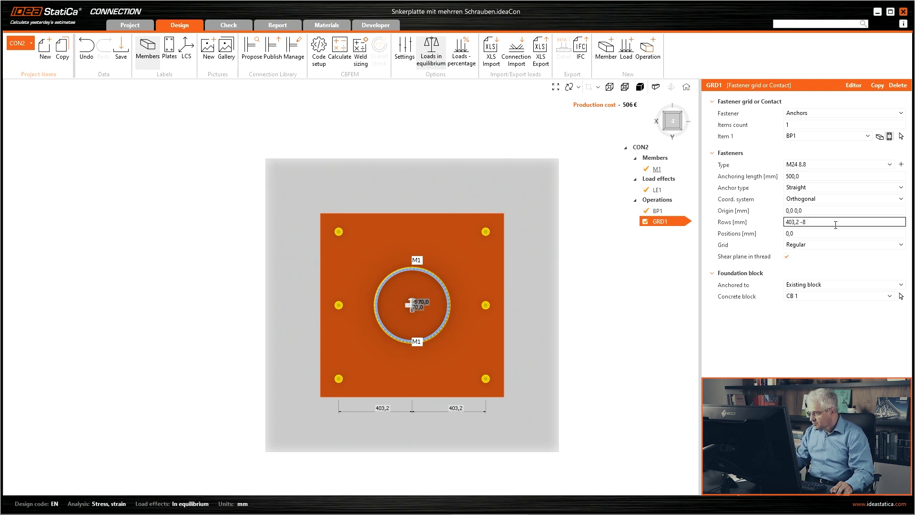
type("06,4")
key("Tab")
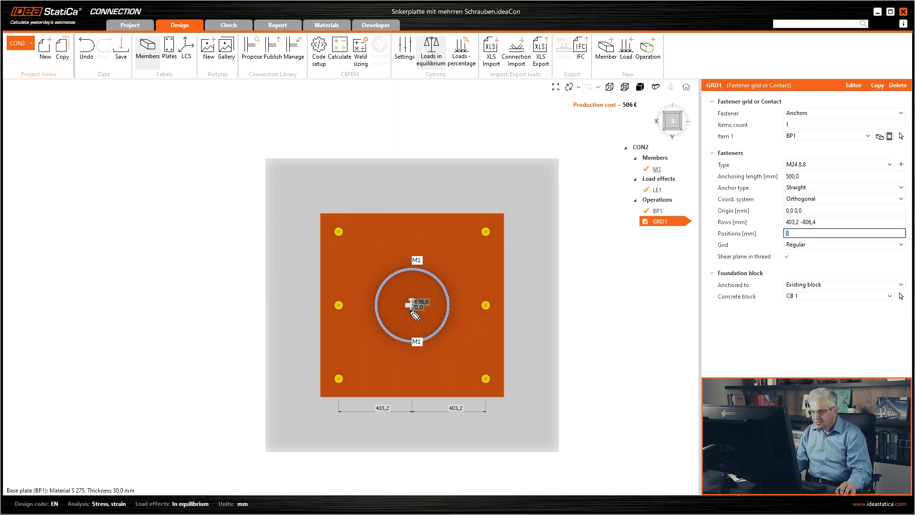
Correct the anchor rows to 403,2 and -403,2, adding anchors at the plate's side midpoints
mouse_move(410, 314)
left_mouse_down()
mouse_move(345, 311)
mouse_move(389, 298)
mouse_move(473, 296)
left_mouse_up()
mouse_move(461, 291)
left_mouse_down()
mouse_move(473, 295)
mouse_move(465, 303)
left_mouse_up()
left_click_drag(798, 228, 803, 232)
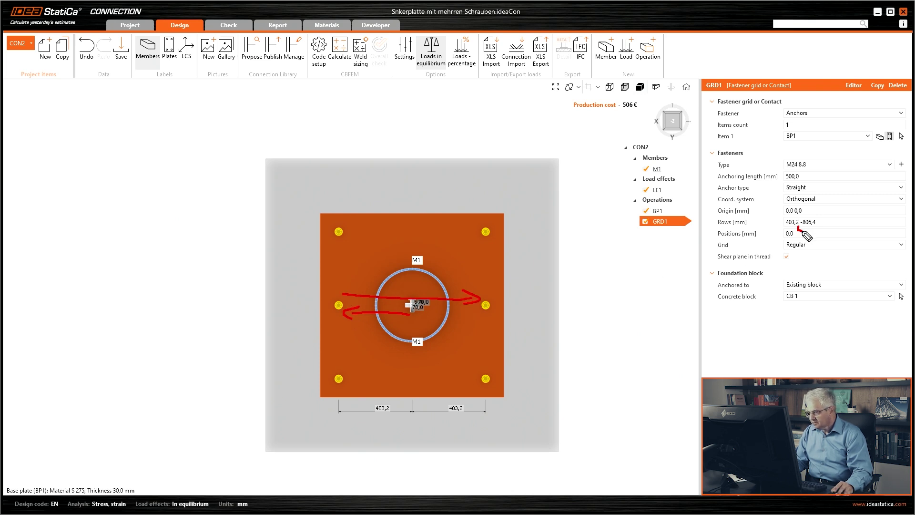
key("Escape")
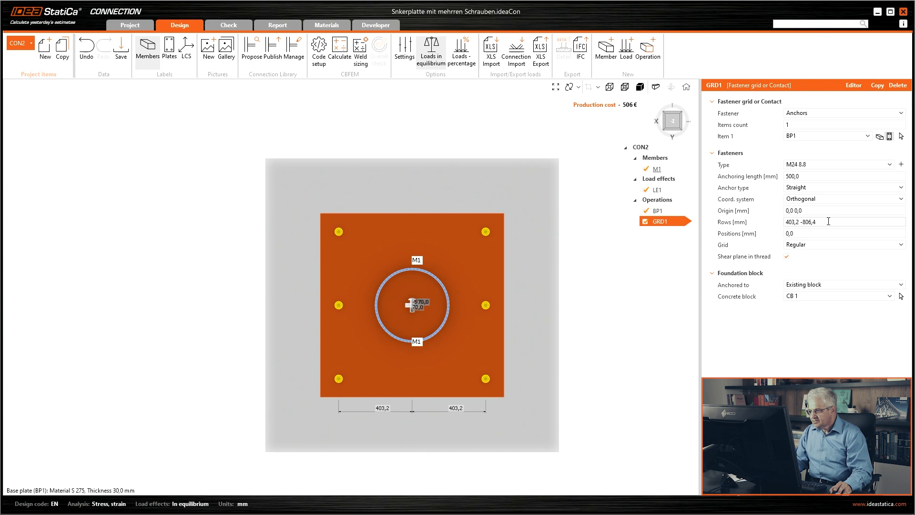
double_click(829, 221)
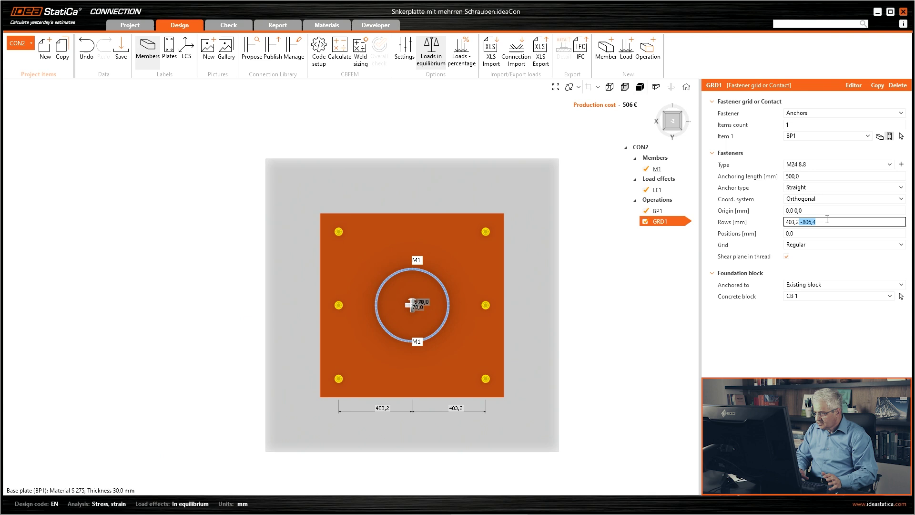
type(";")
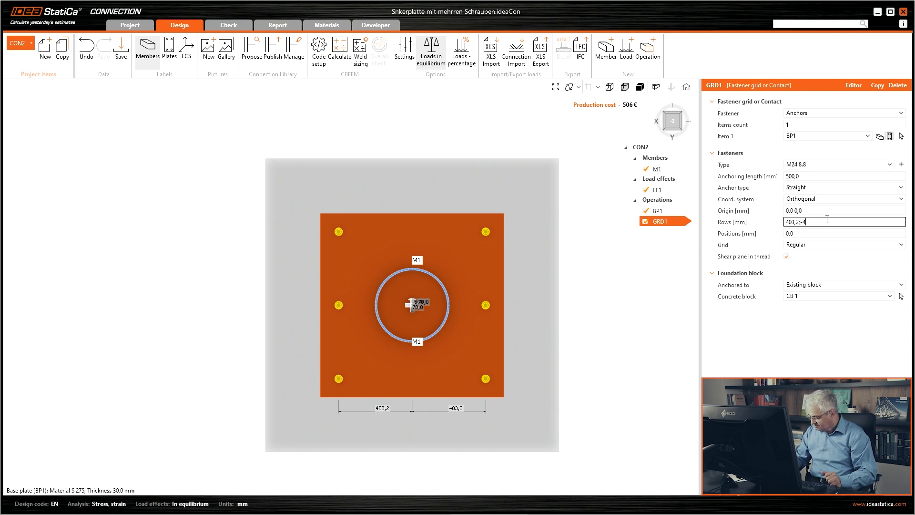
type("-403,2")
key("Tab")
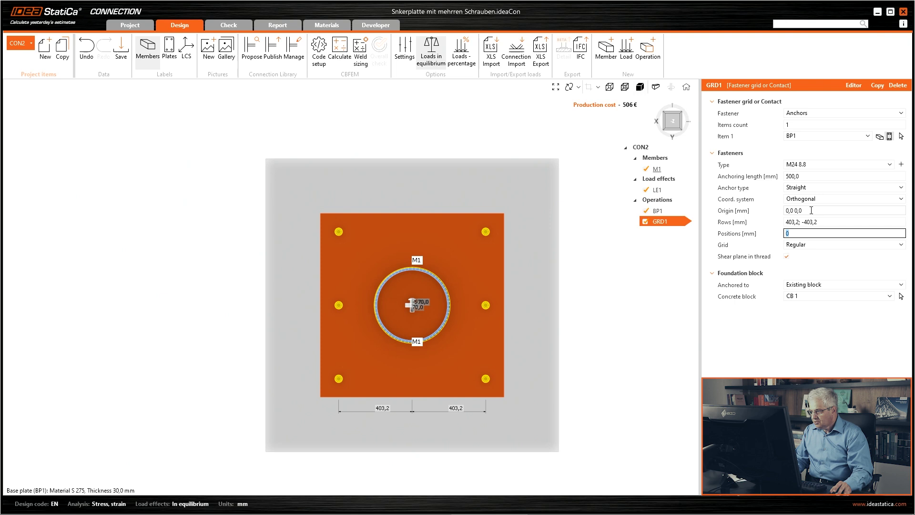
left_click(811, 210)
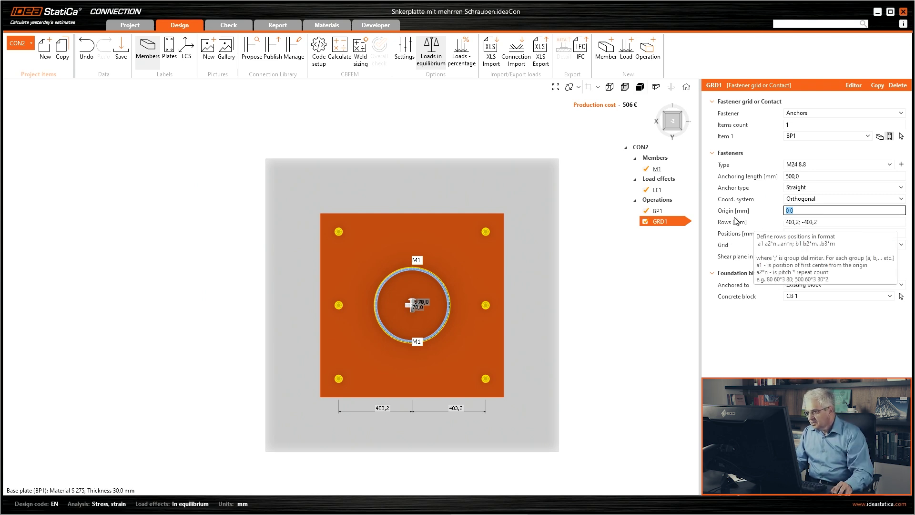
Set the GRD1 anchor positions to 200; 0; -200
left_click(787, 222)
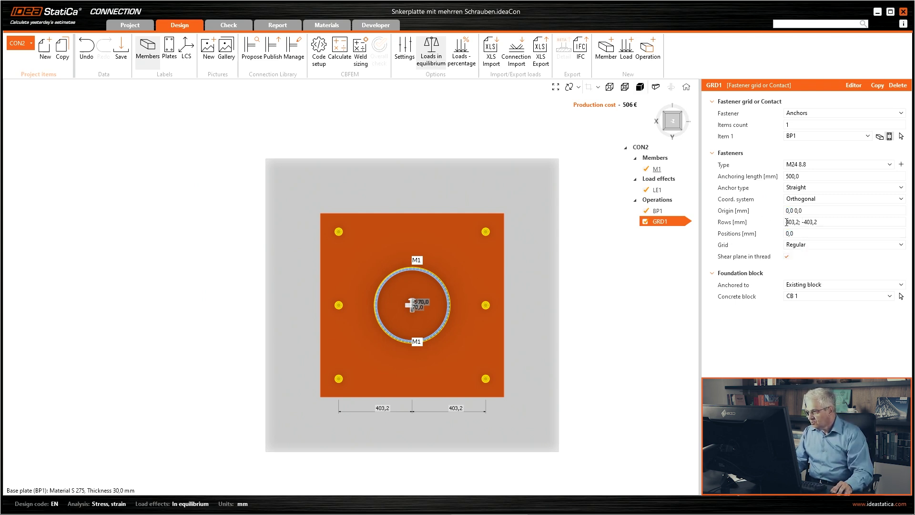
left_click(821, 233)
type("2")
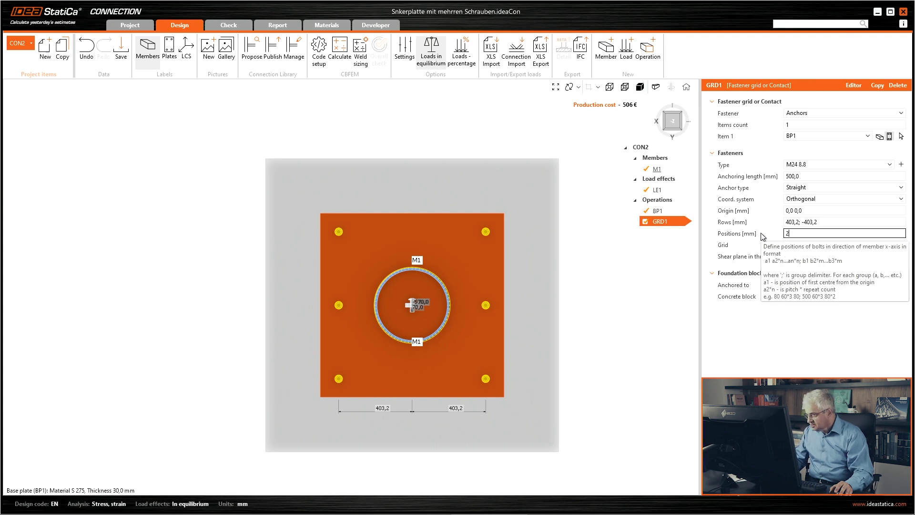
type("00,0")
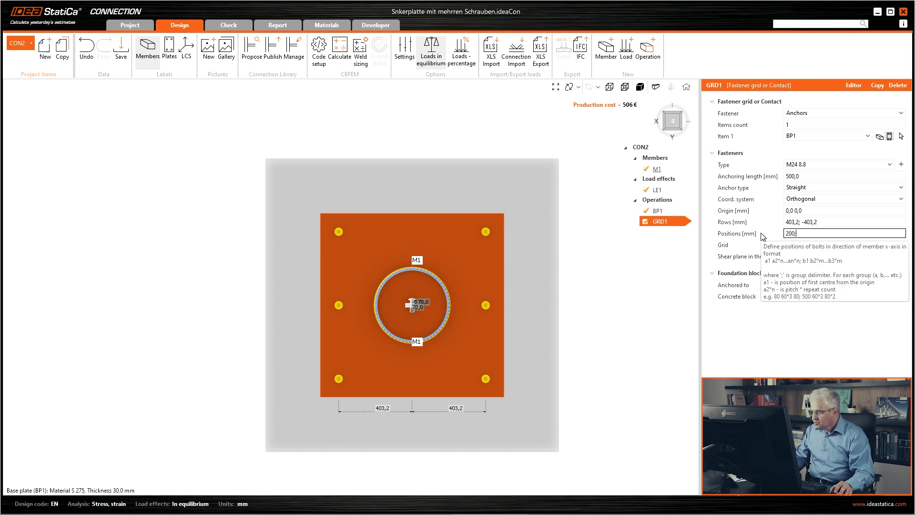
type("; 0,0; -200")
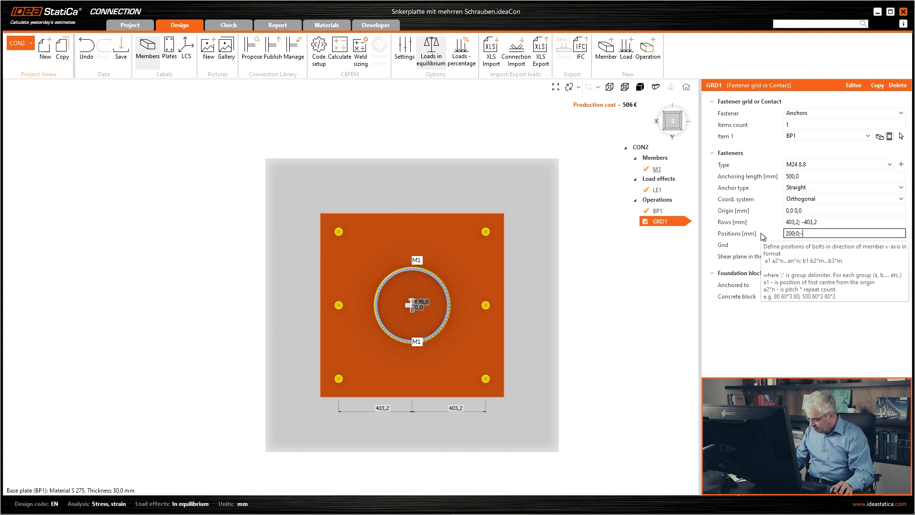
key("Return")
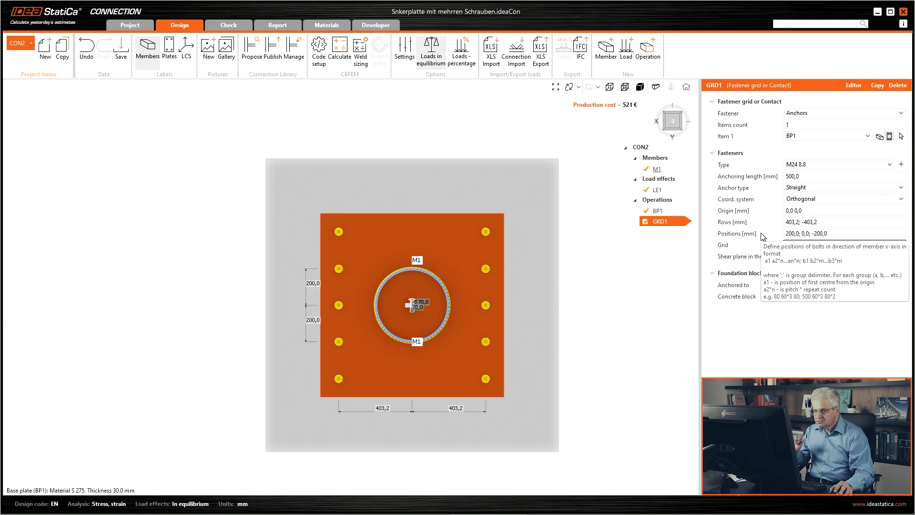
Copy GRD1 as GRD2, with rows 200; 0; -200 and positions 403,2; -403,2
right_click(662, 224)
left_click(675, 232)
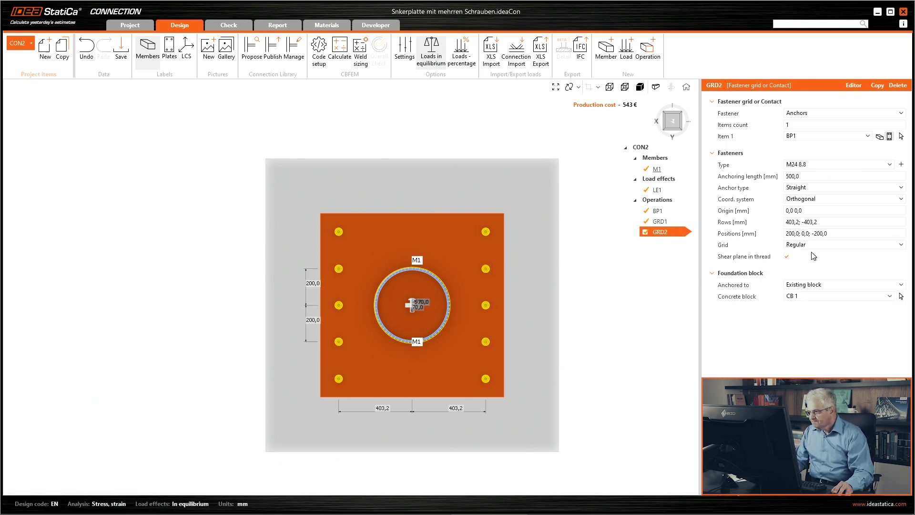
left_click(830, 223)
left_click(839, 234)
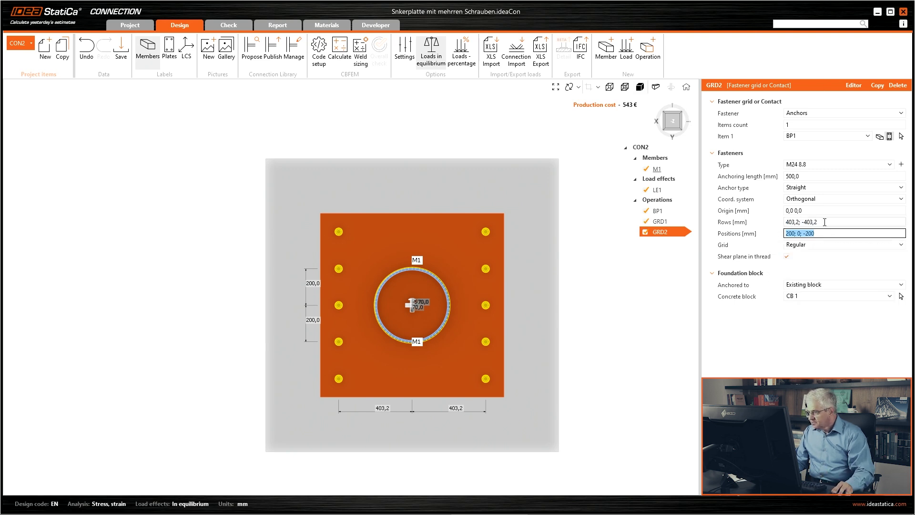
left_click(779, 223)
key("ctrl+v")
key("Tab")
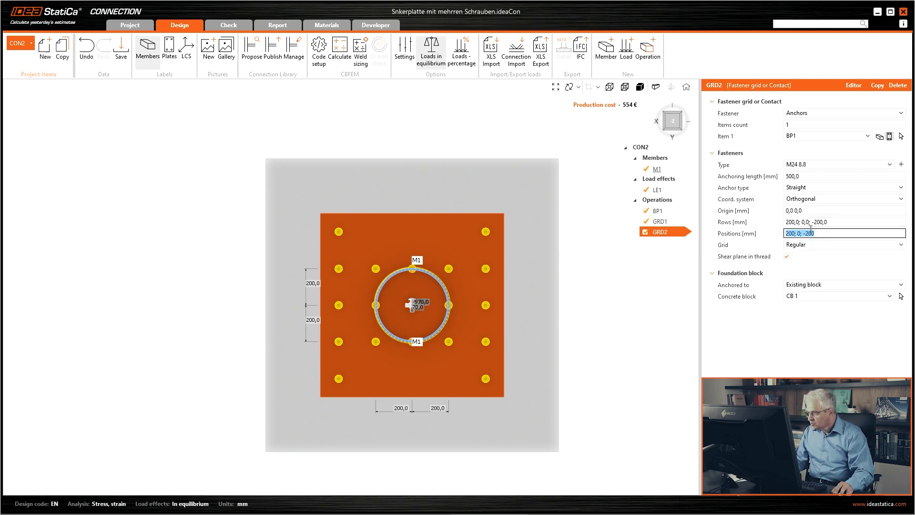
type("40")
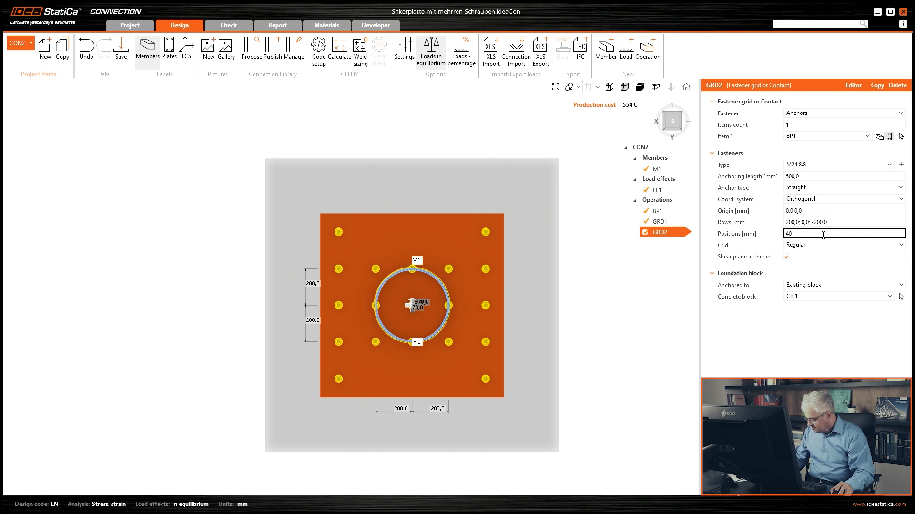
type("3,2")
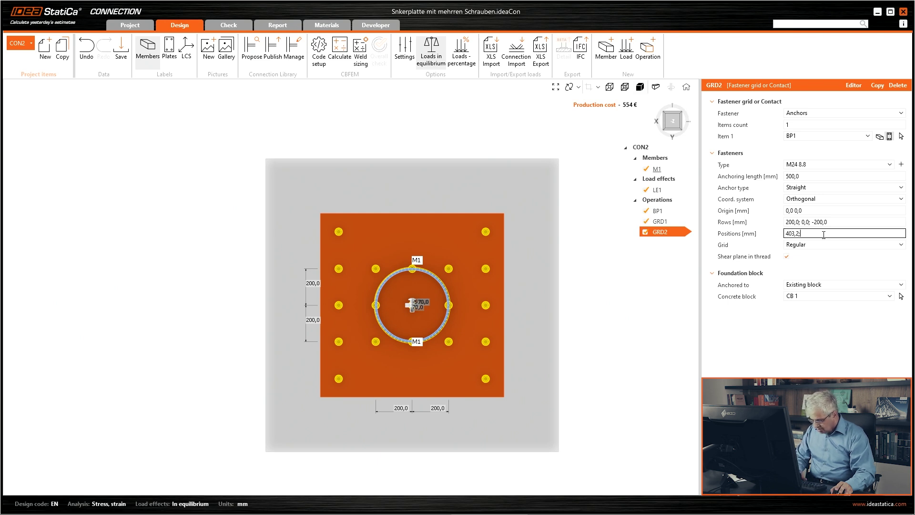
type("; -403")
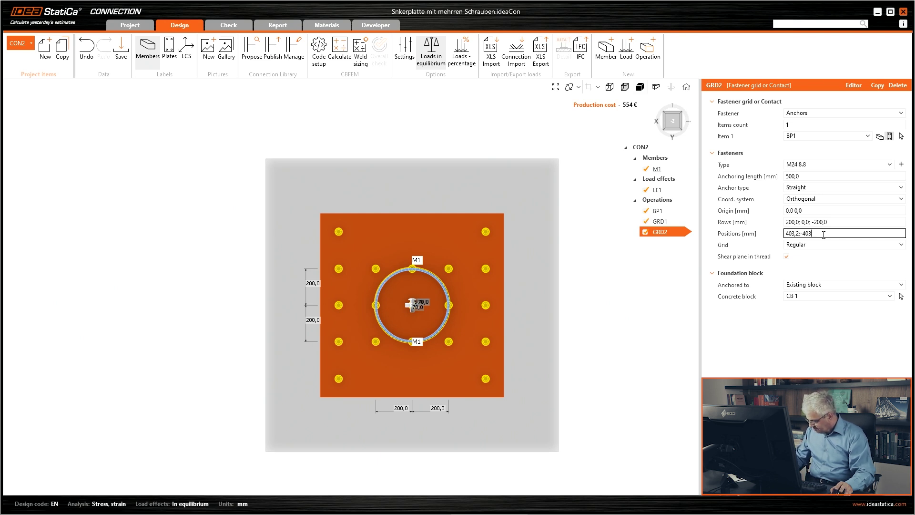
type(",2")
key("Tab")
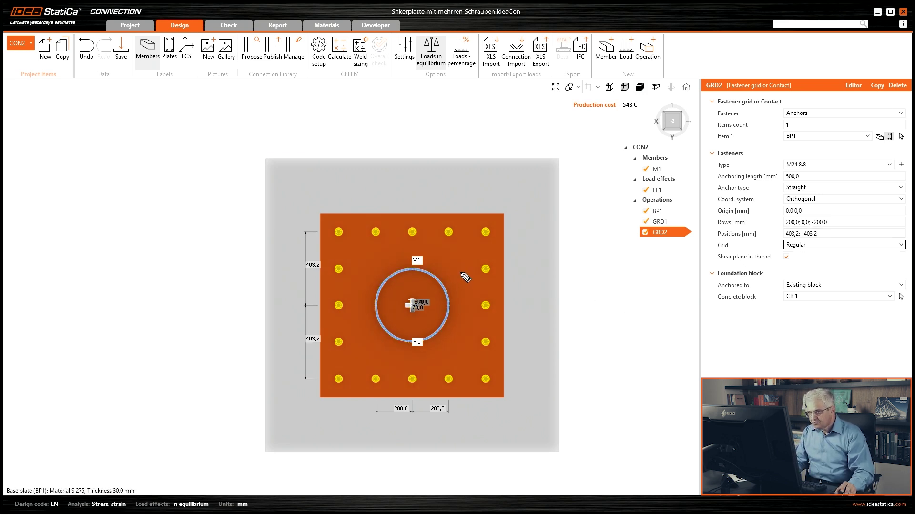
Add a new manufacturing operation from the Operations list
left_click_drag(462, 255, 442, 275)
left_click_drag(354, 256, 380, 274)
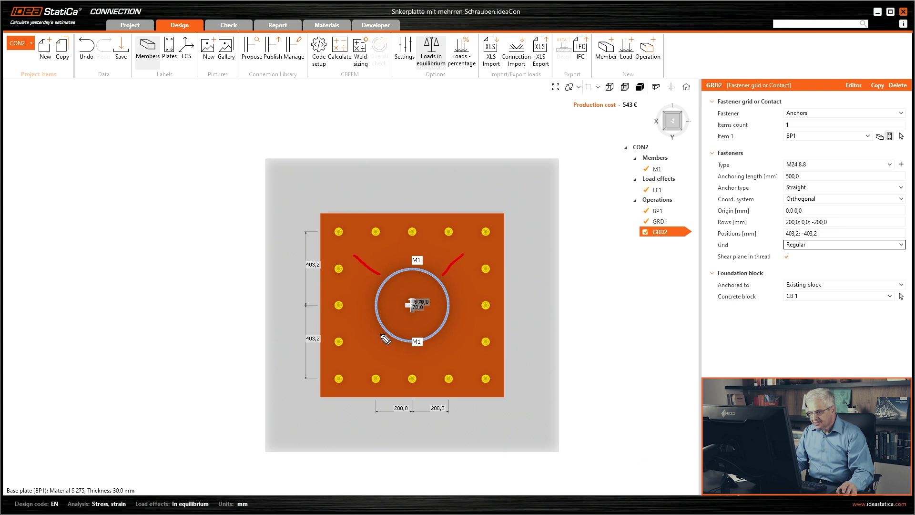
left_click_drag(382, 333, 363, 349)
left_click_drag(431, 337, 463, 353)
key("Escape")
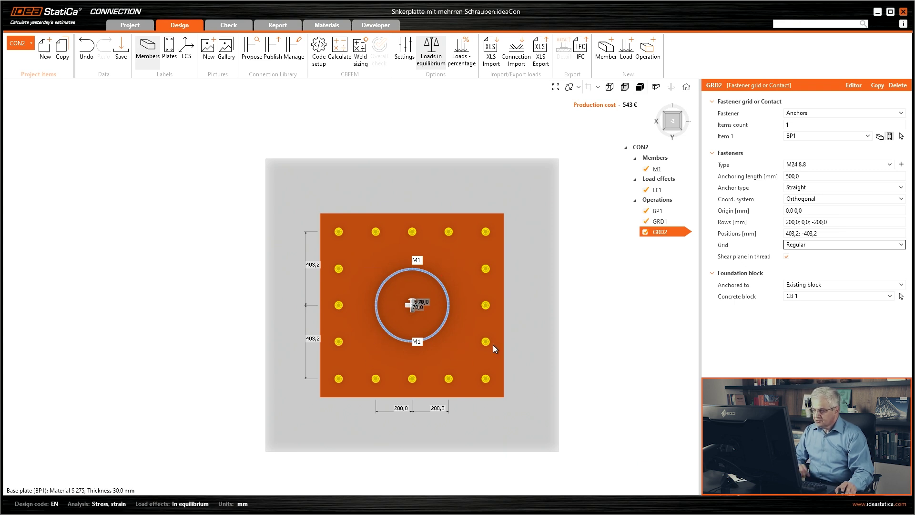
right_click(666, 200)
left_click(680, 203)
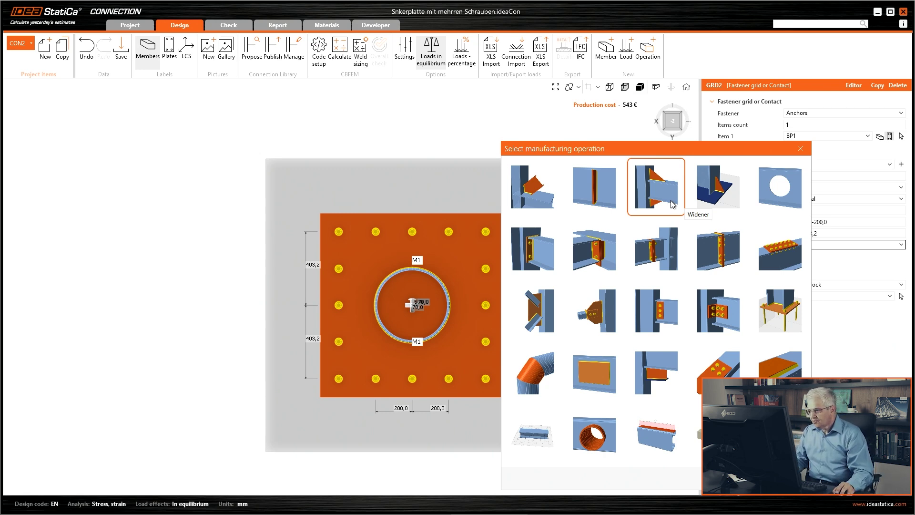
Add a Ribs operation with radial position 45°, angle 360° and division 4
left_click(730, 195)
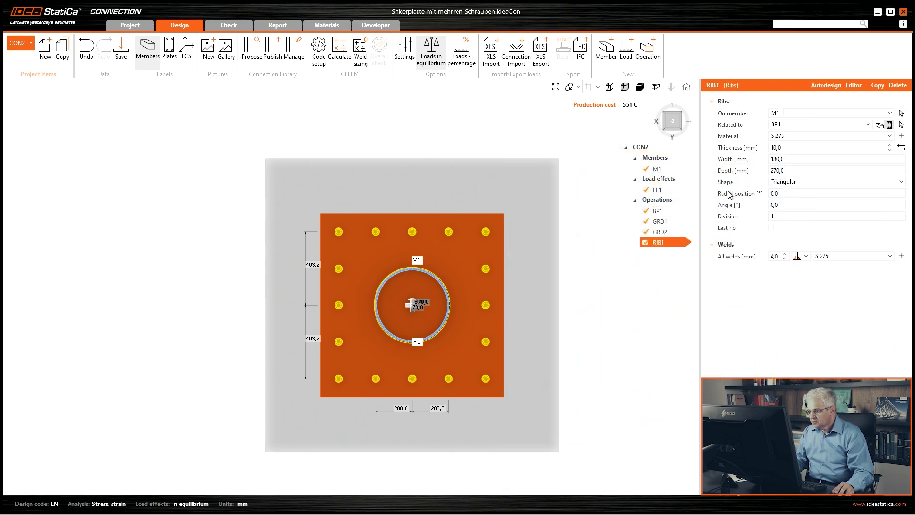
left_click(782, 147)
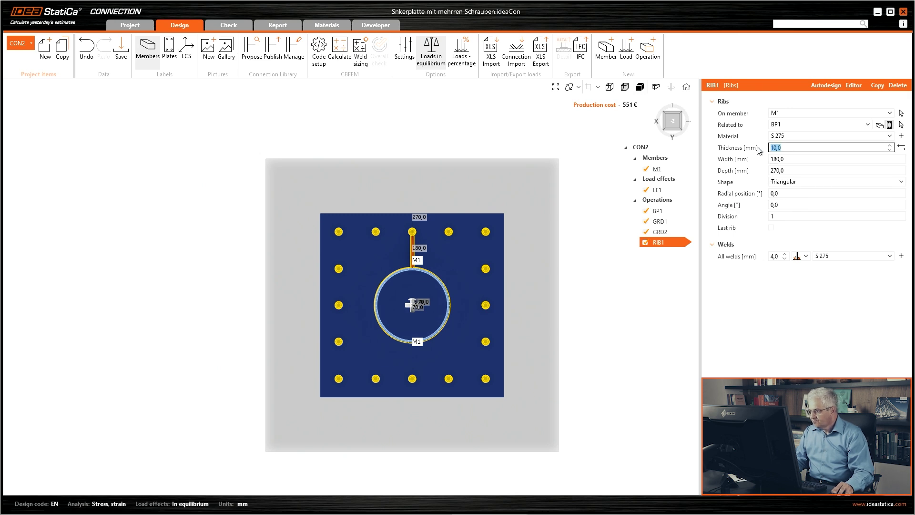
left_click(784, 195)
type("45")
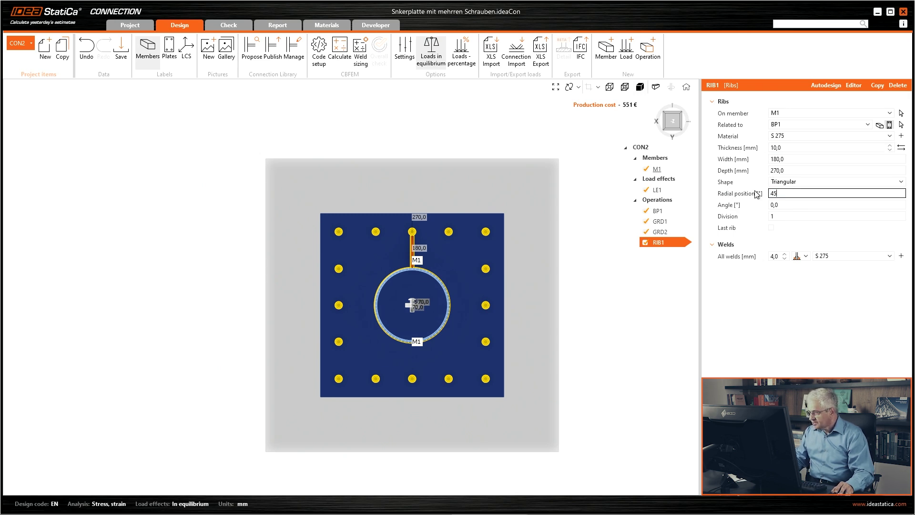
key("Tab")
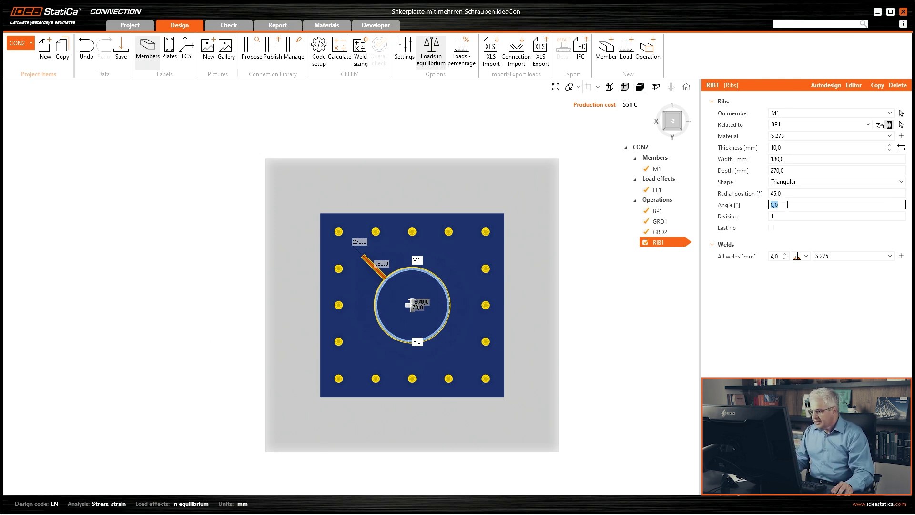
type("360")
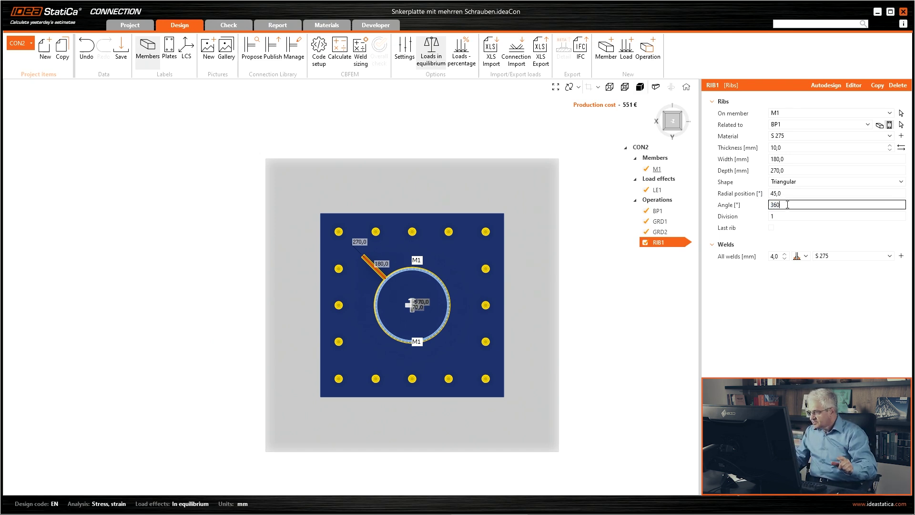
key("Tab")
type("4")
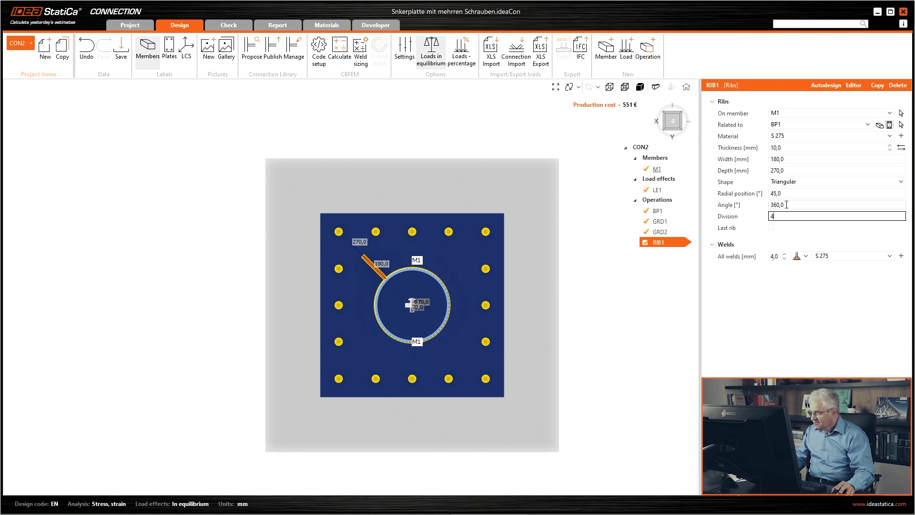
key("Tab")
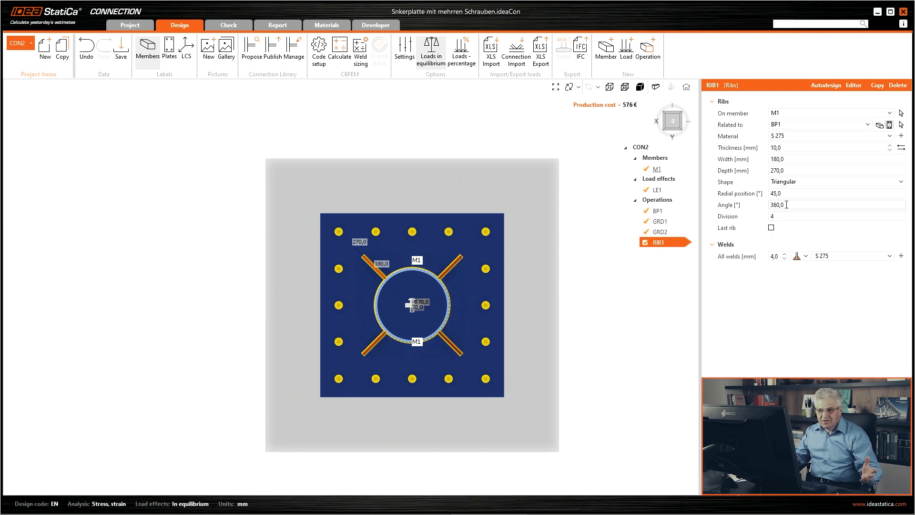
Calculate, then show equivalent stress on the meshed deformed model at scale 100
left_click(340, 52)
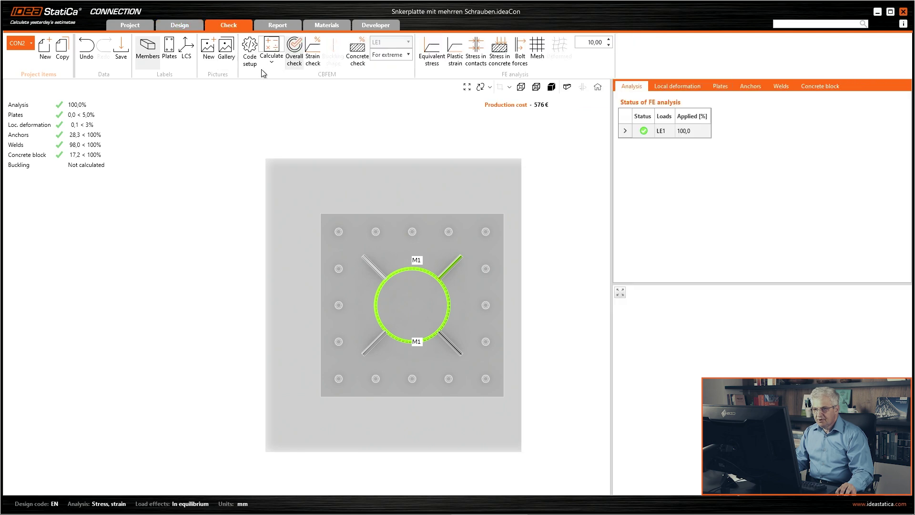
right_click_drag(362, 342, 355, 214)
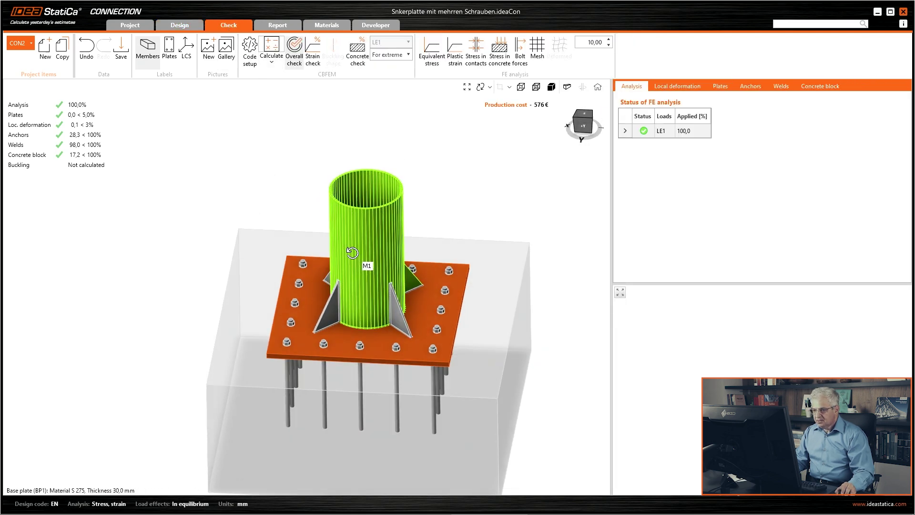
left_click(432, 49)
left_click(533, 58)
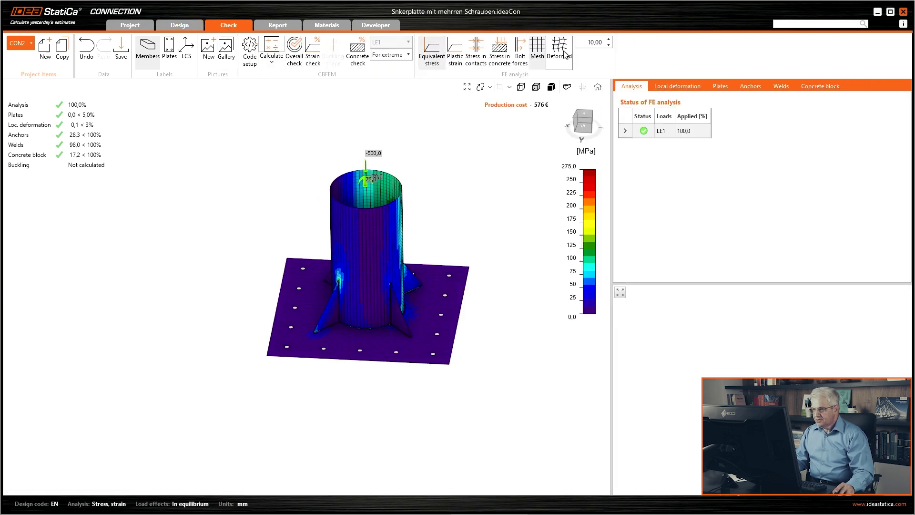
left_click(609, 40)
left_click(609, 39)
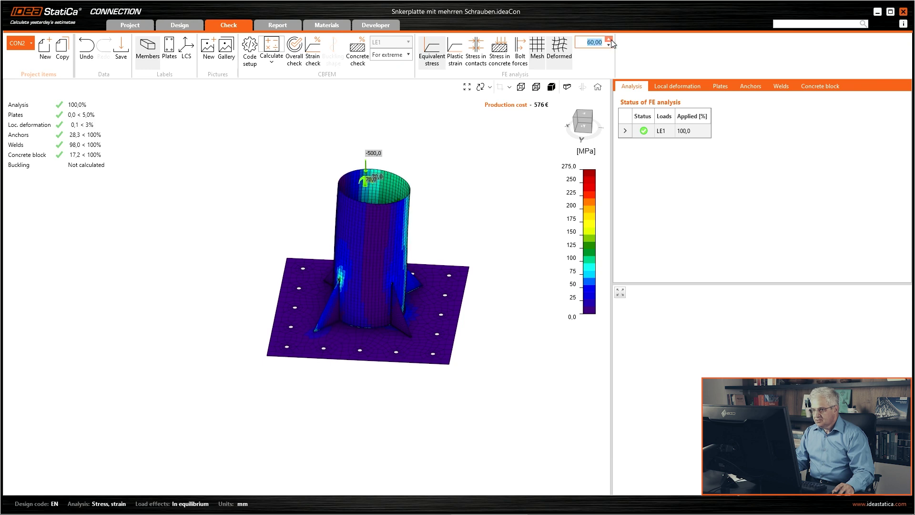
left_click(610, 39)
left_click(610, 39)
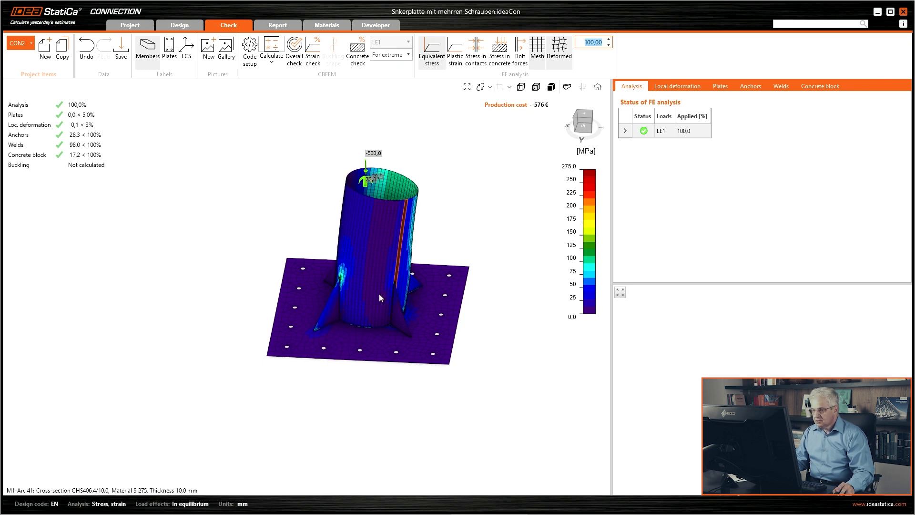
Display the stress in the concrete block on an oblique top view
right_click_drag(379, 293, 382, 260)
left_click(591, 121)
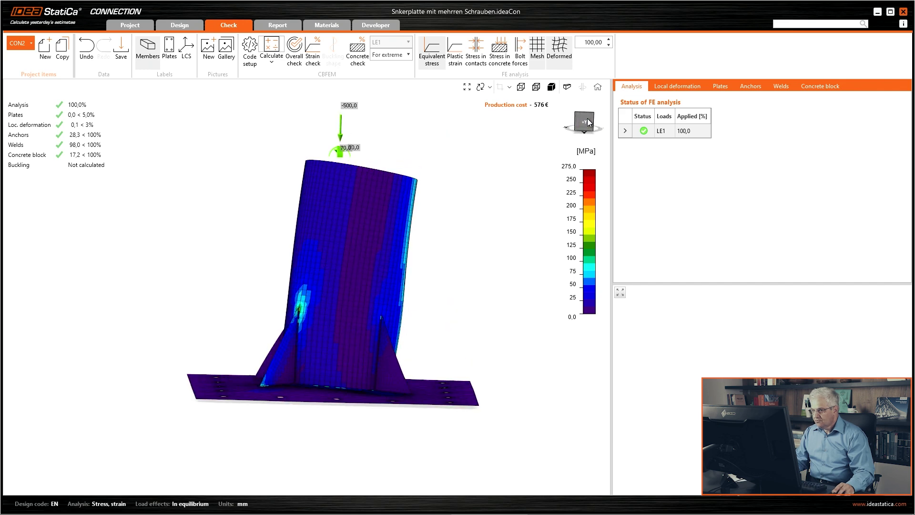
right_click_drag(344, 287, 369, 321)
left_click(500, 64)
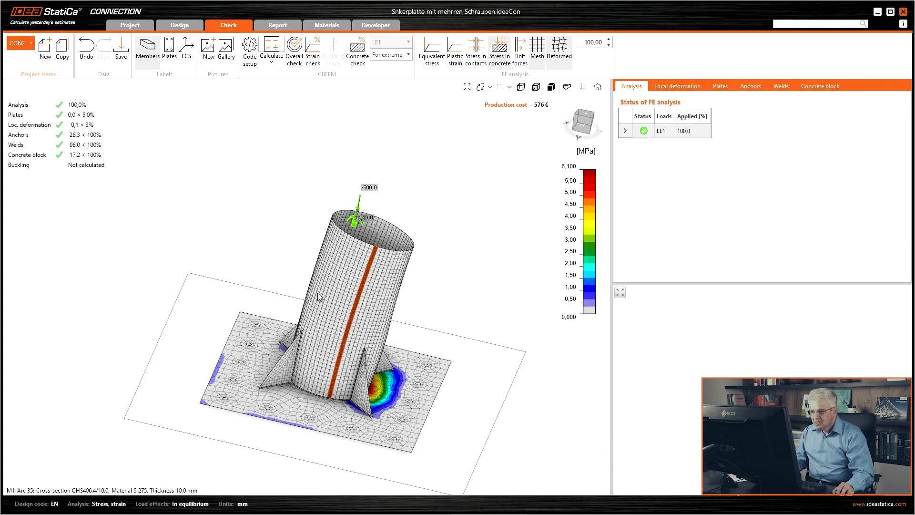
middle_click_drag(318, 293, 312, 248)
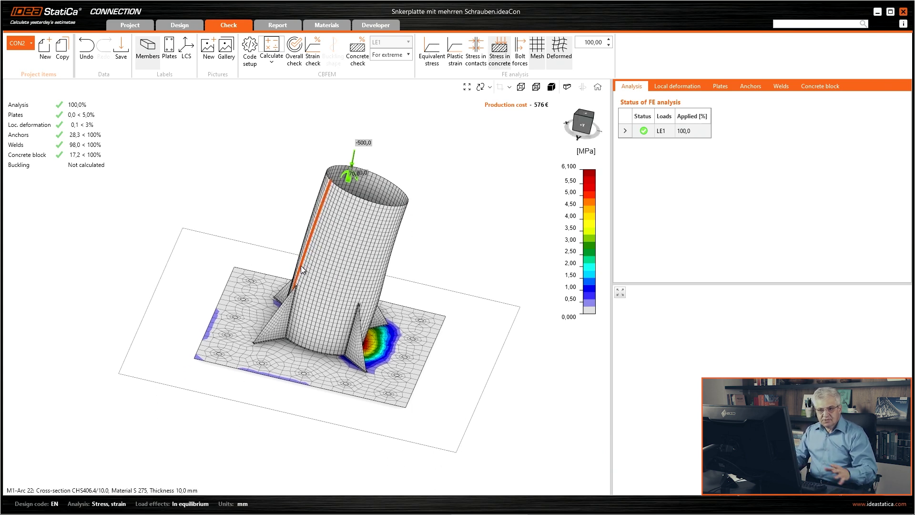